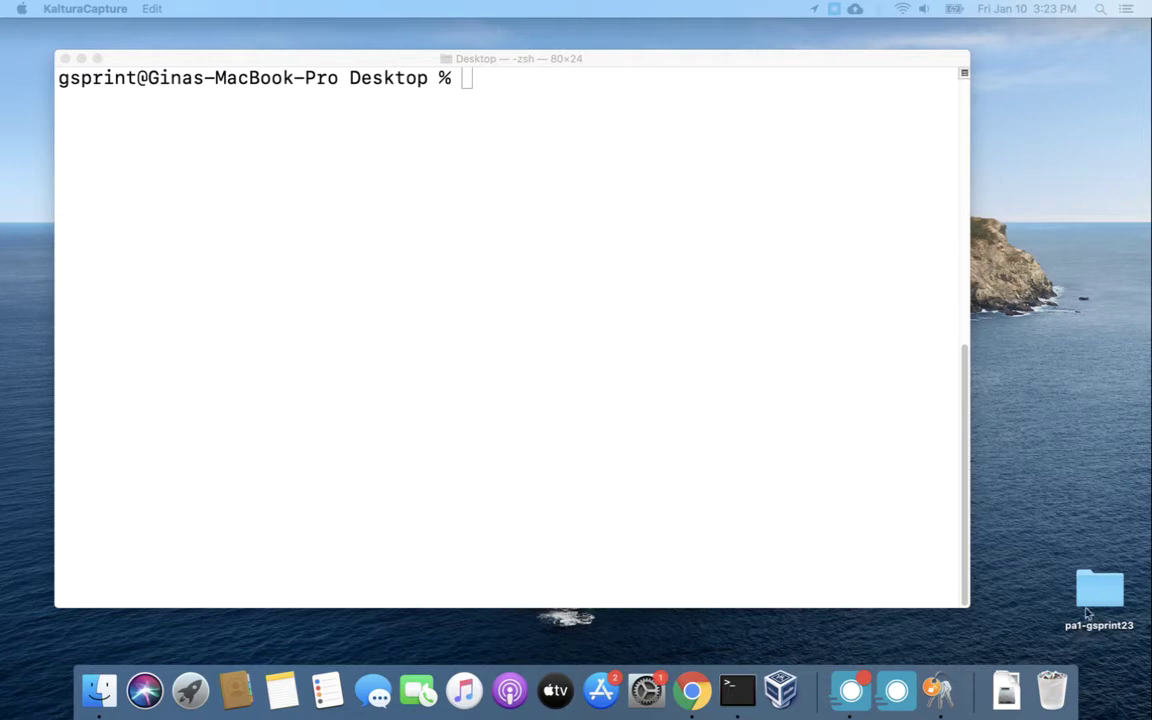
Change into the repository folder on the Desktop and list its files.
{"action": "left_click", "coordinate": [686, 202]}
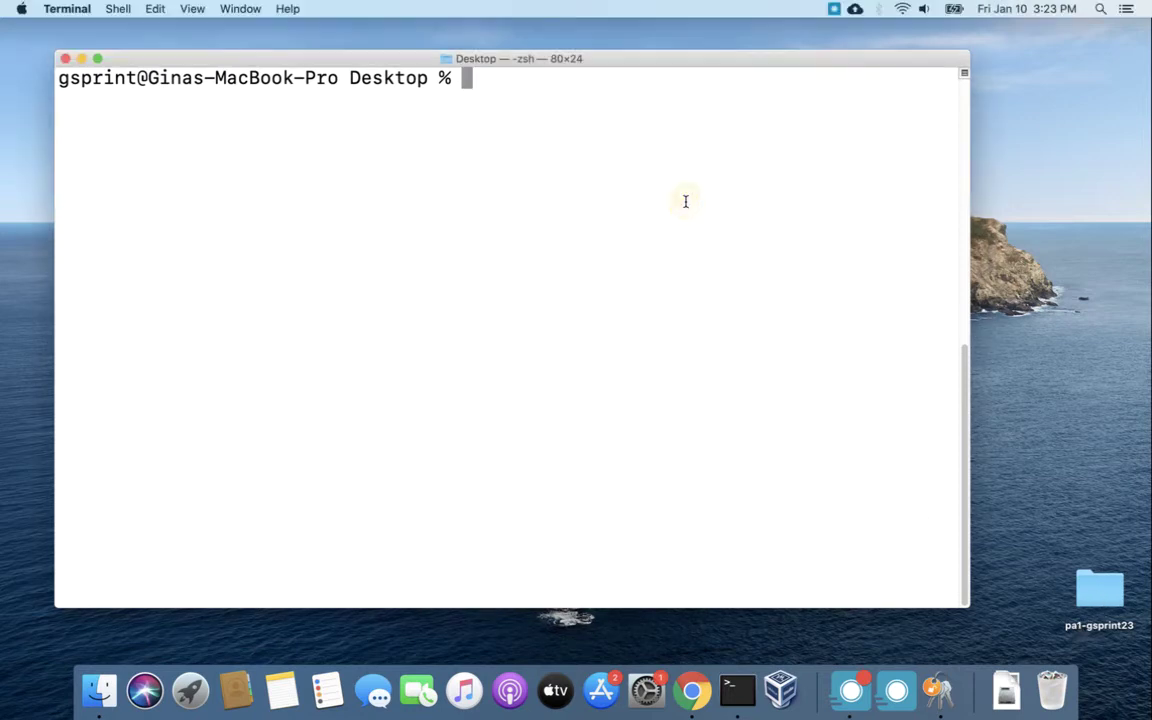
{"action": "type", "text": "cd pa"}
{"action": "key", "text": "Tab"}
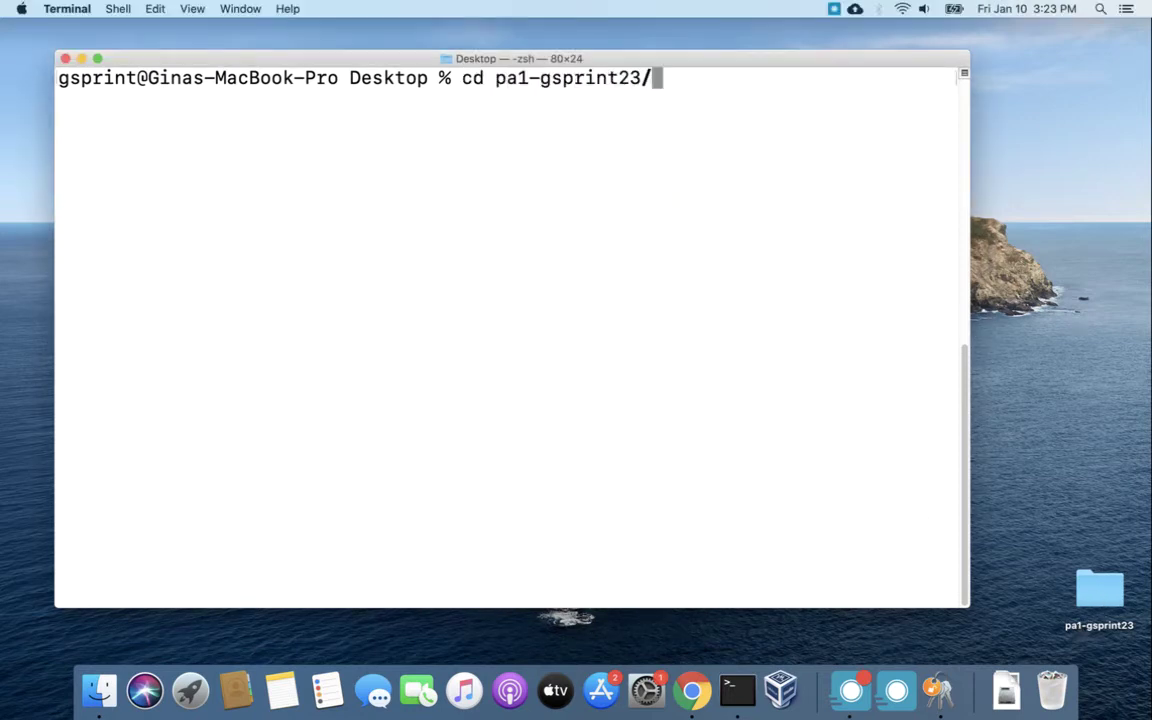
{"action": "key", "text": "Return"}
{"action": "type", "text": "ls"}
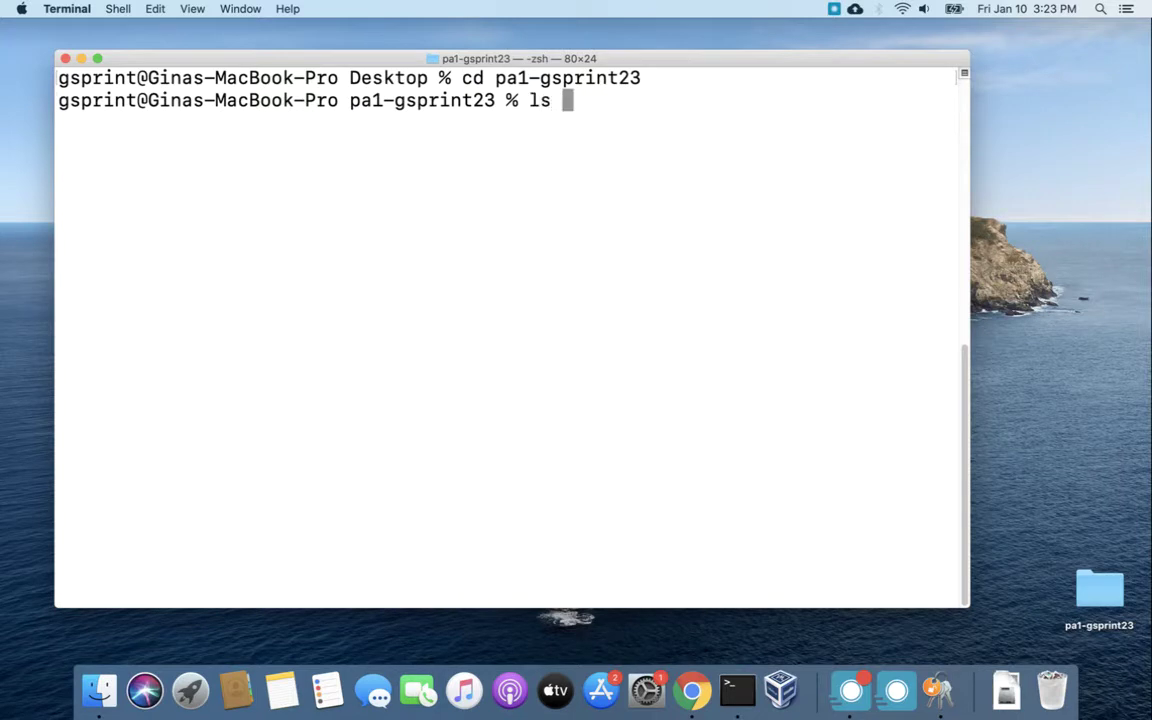
{"action": "key", "text": "Return"}
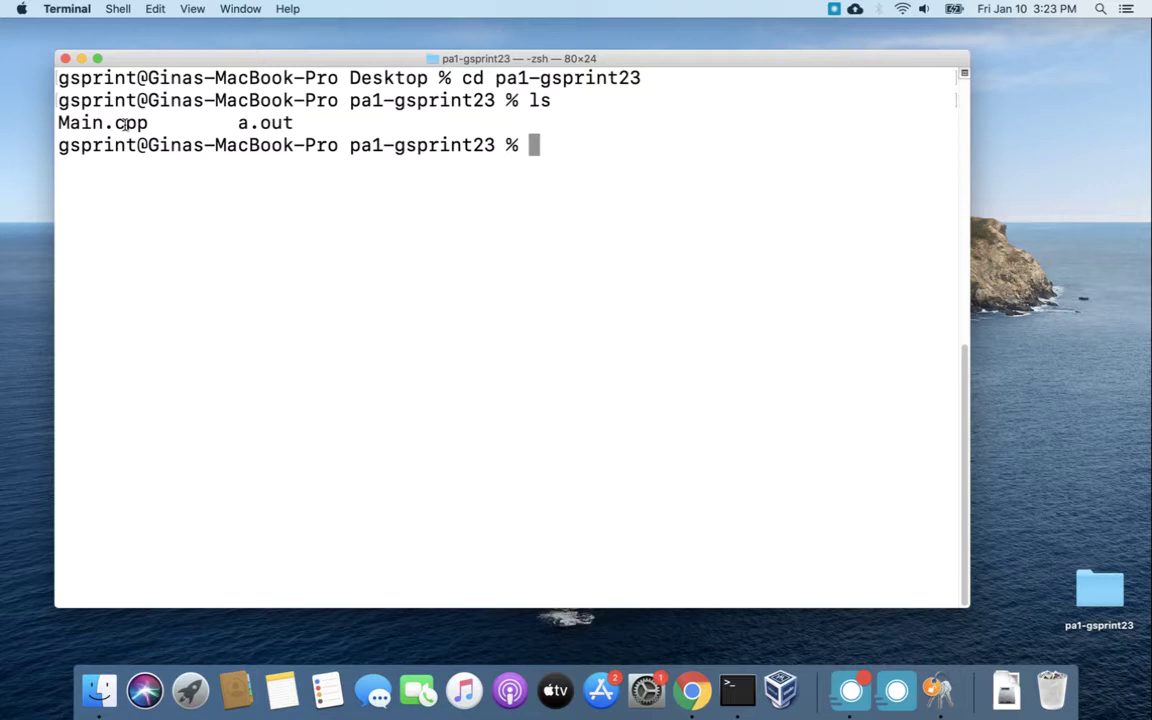
Point out a.out and Main.cpp in the listing, then confirm git status shows a clean master.
{"action": "left_click_drag", "start_coordinate": [238, 122], "coordinate": [301, 121]}
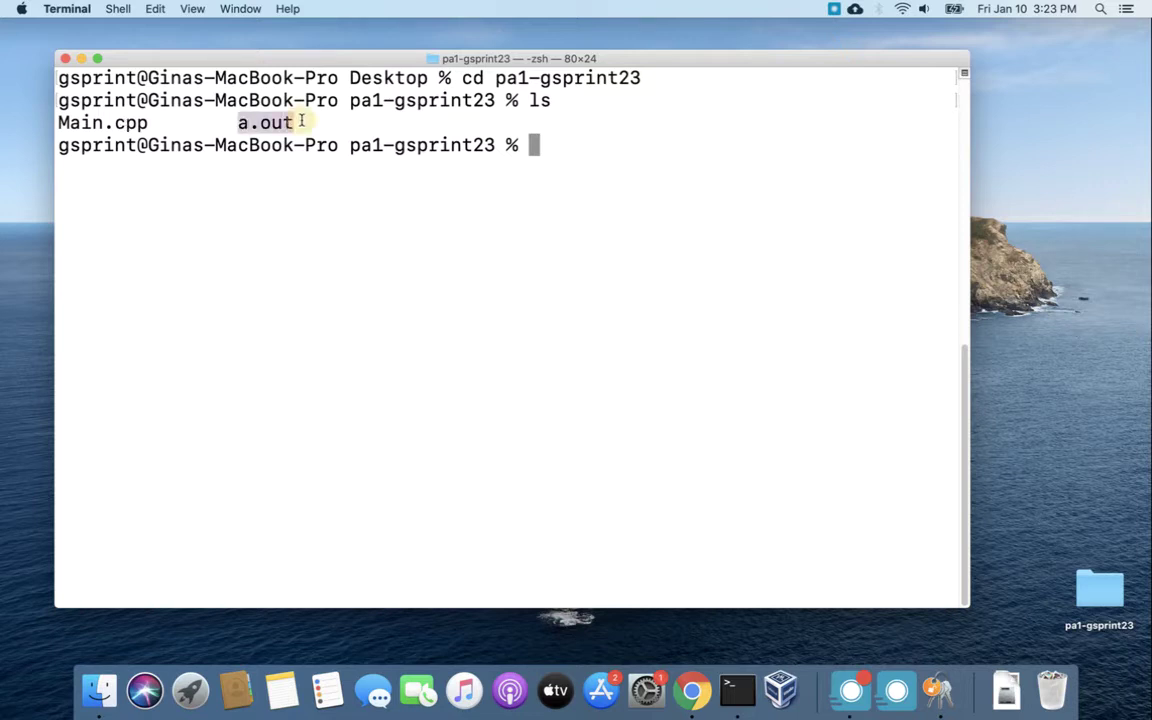
{"action": "left_click", "coordinate": [263, 121]}
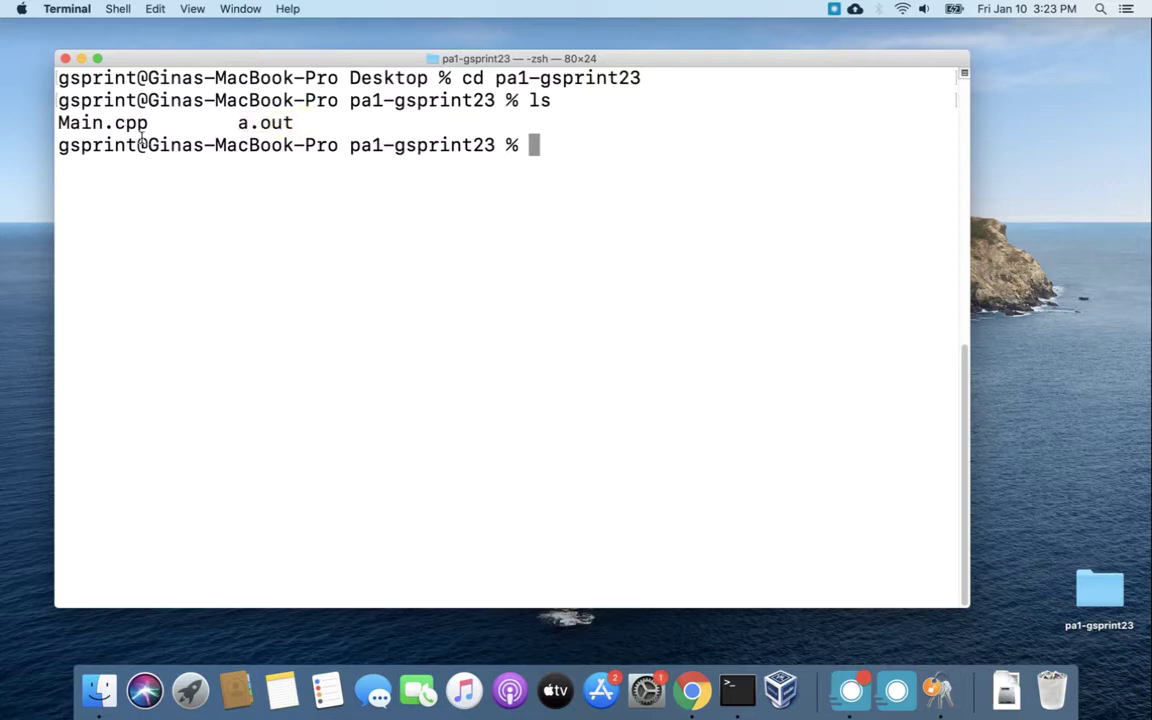
{"action": "left_click_drag", "start_coordinate": [58, 122], "coordinate": [124, 122]}
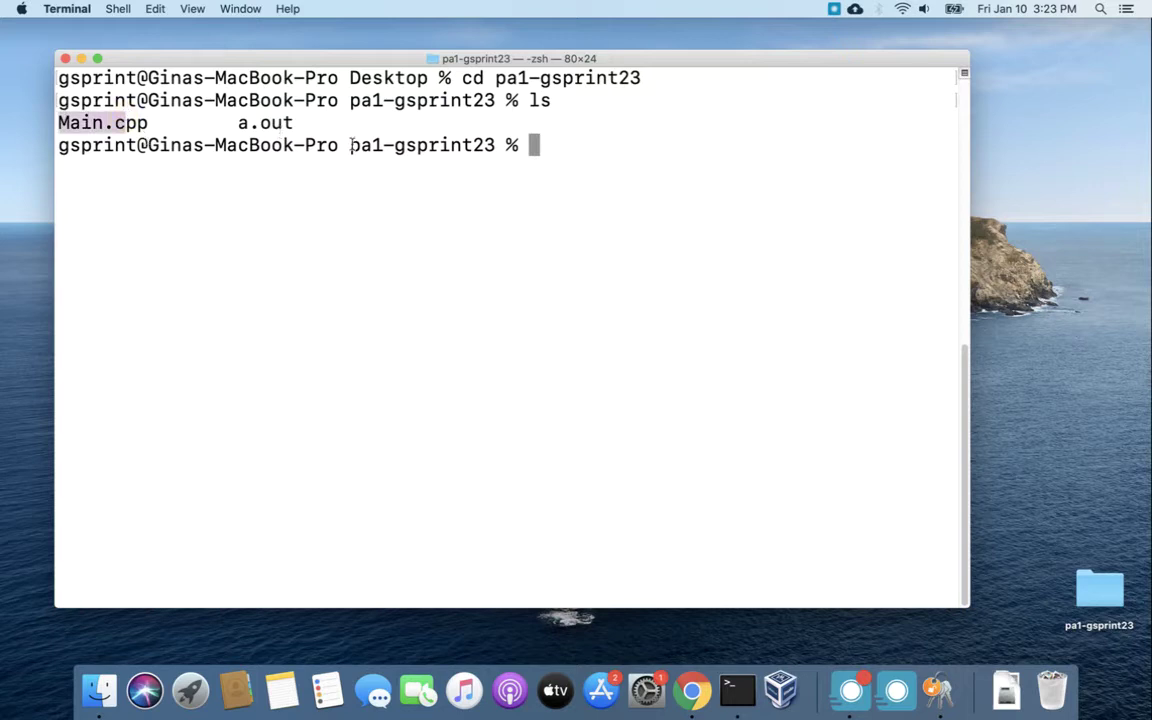
{"action": "left_click", "coordinate": [590, 166]}
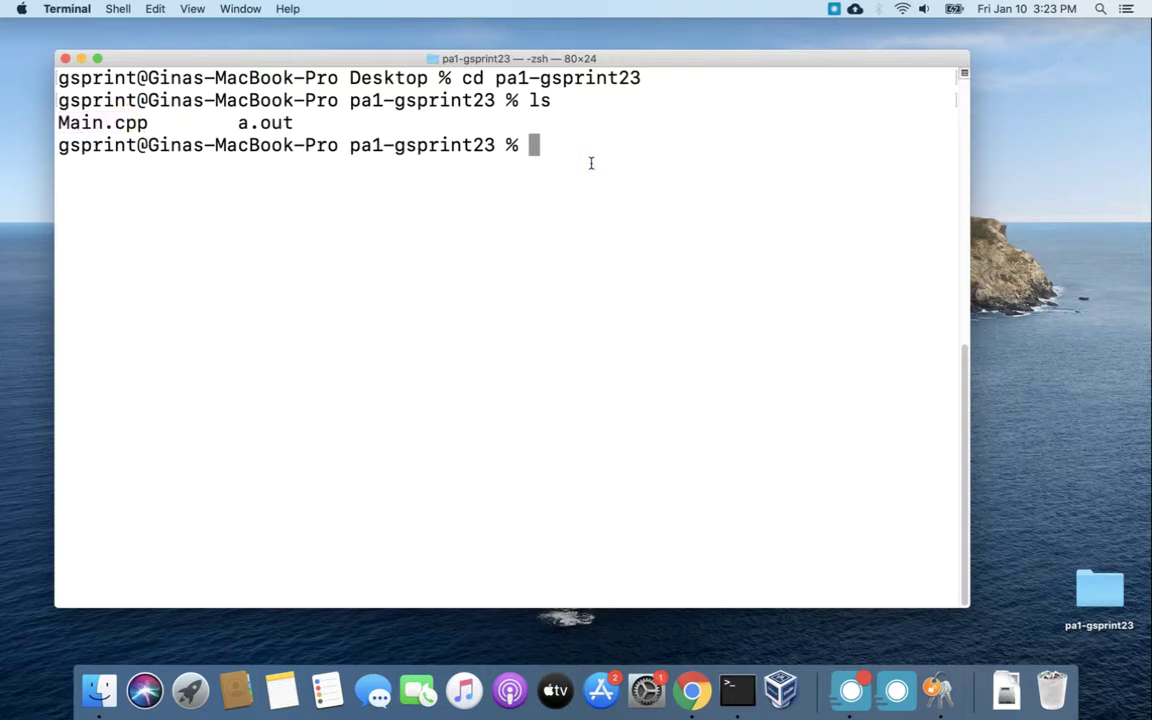
{"action": "type", "text": "git status"}
{"action": "key", "text": "Return"}
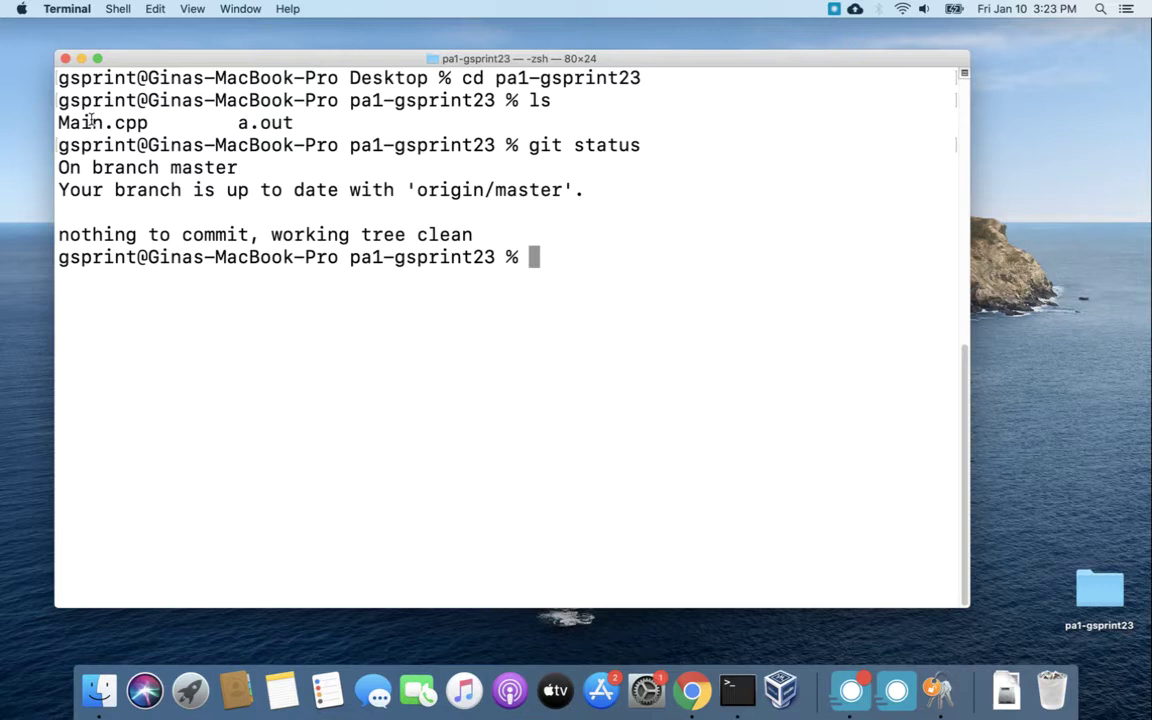
Delete the 'Another cout statement' line in Main.cpp with vim, save, and see git report it modified.
{"action": "type", "text": "vim Ma"}
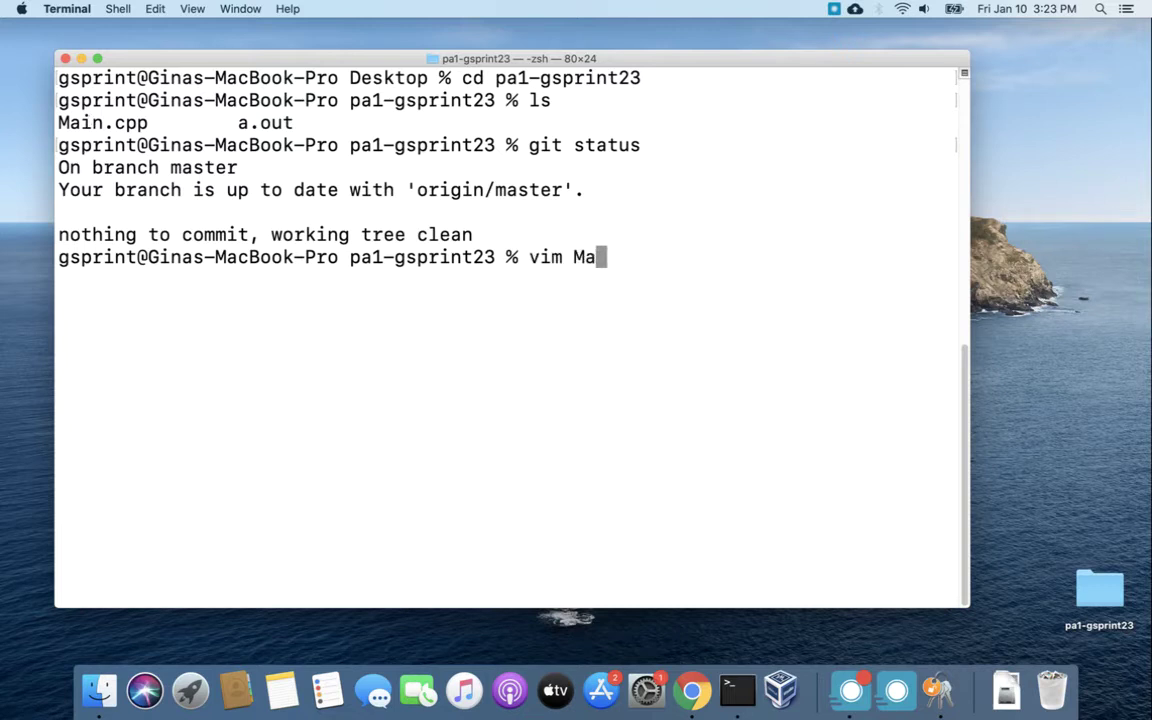
{"action": "key", "text": "Tab"}
{"action": "key", "text": "Return"}
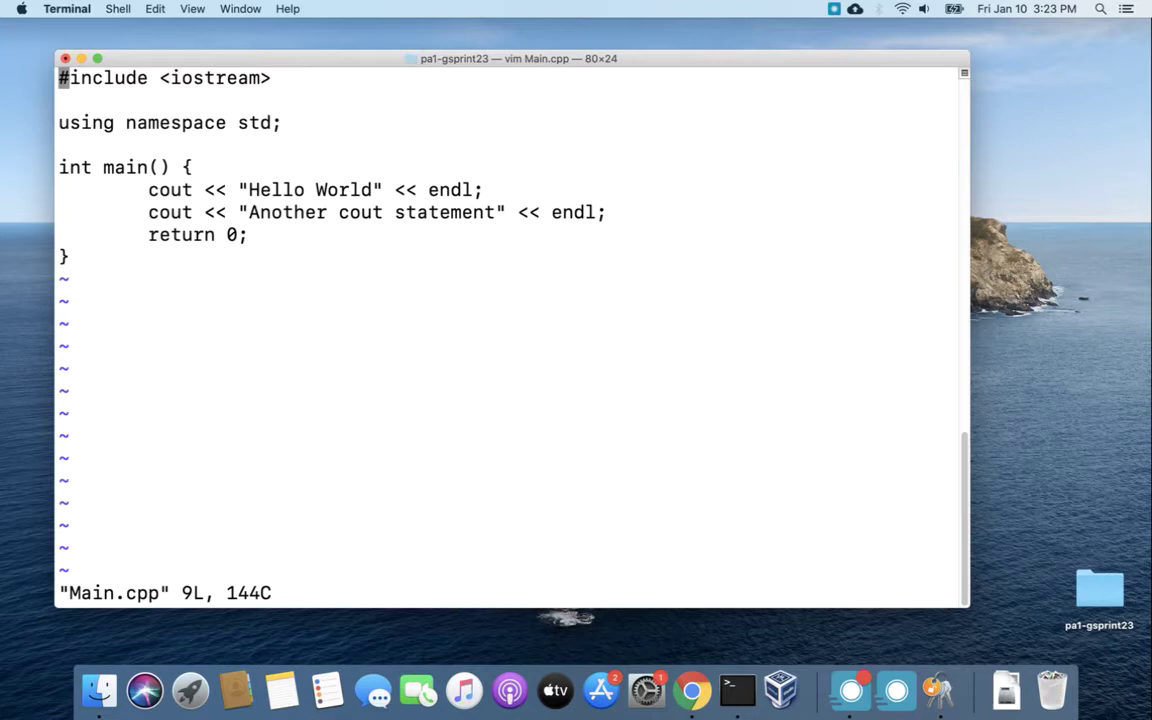
{"action": "key", "text": "Down"}
{"action": "key", "text": "Down"}
{"action": "key", "text": "Down"}
{"action": "key", "text": "Down"}
{"action": "key", "text": "Down"}
{"action": "key", "text": "Down"}
{"action": "key", "text": "d"}
{"action": "key", "text": "d"}
{"action": "type", "text": ":wq"}
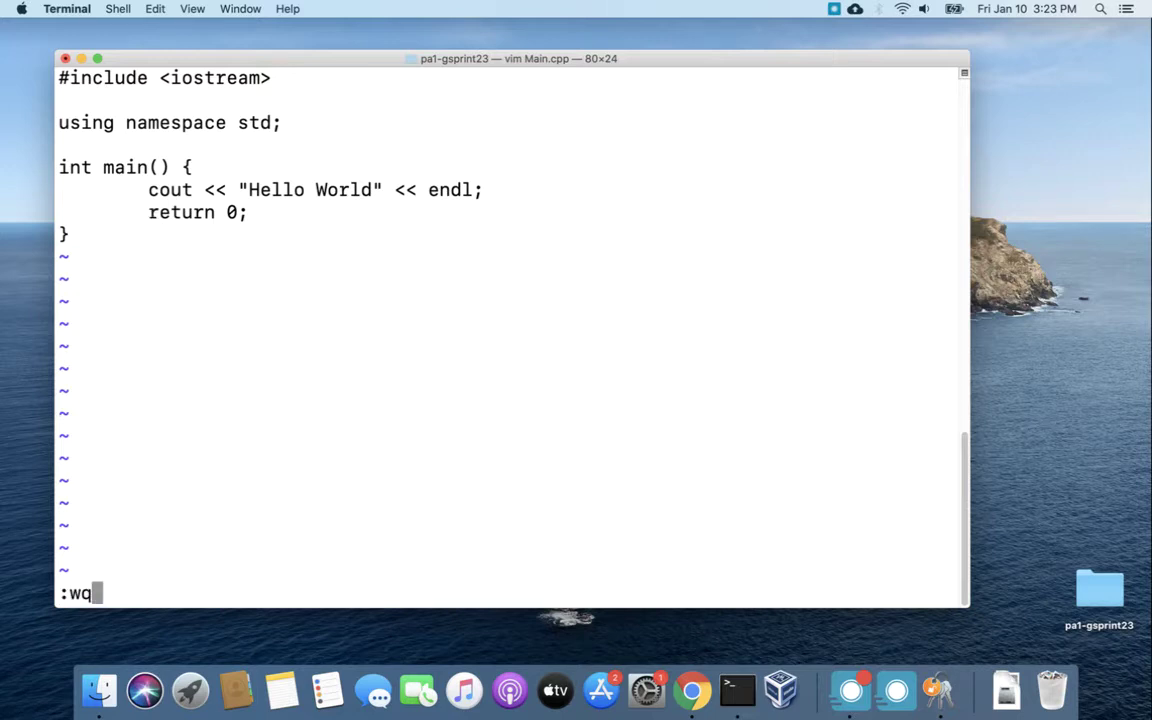
{"action": "key", "text": "Return"}
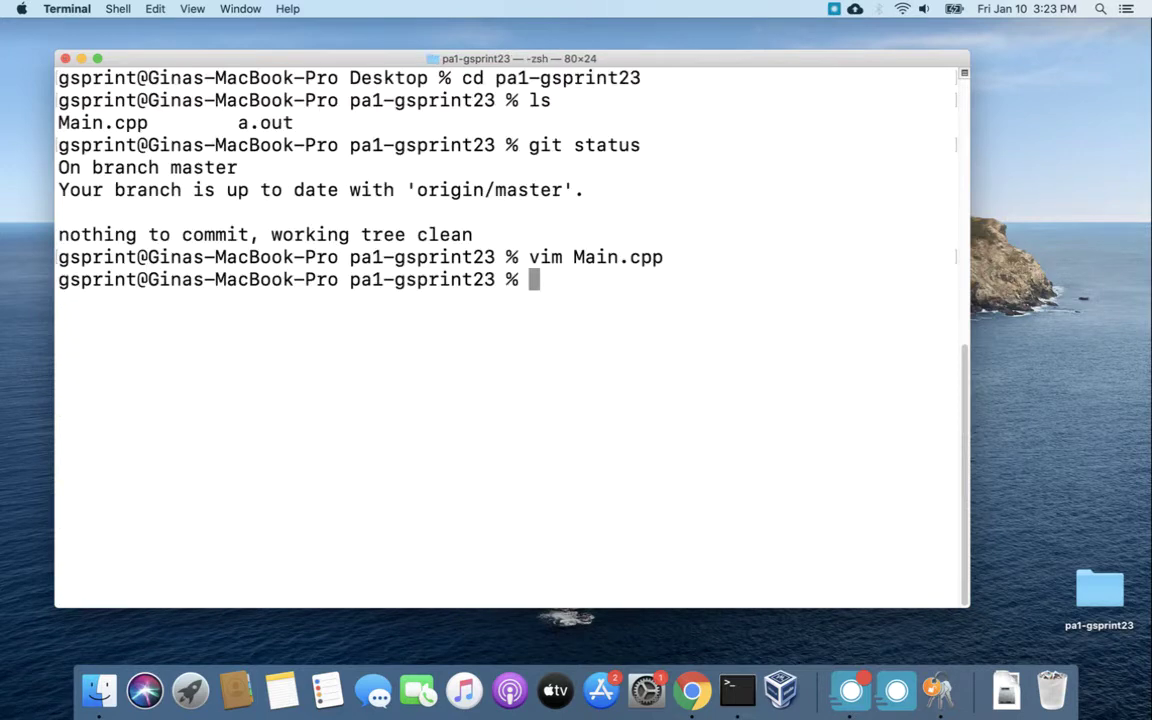
{"action": "type", "text": "git status"}
{"action": "key", "text": "Return"}
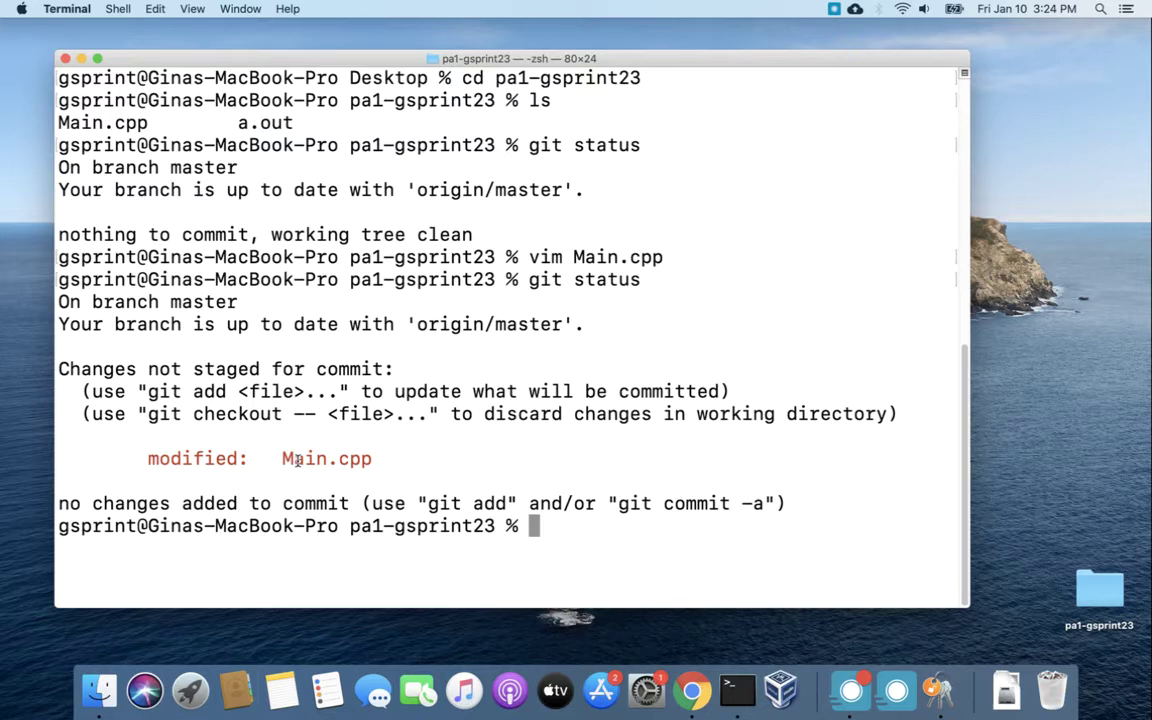
Stage Main.cpp and commit it with the message 'delete cout statement'.
{"action": "type", "text": "git add Main.cpp"}
{"action": "key", "text": "Return"}
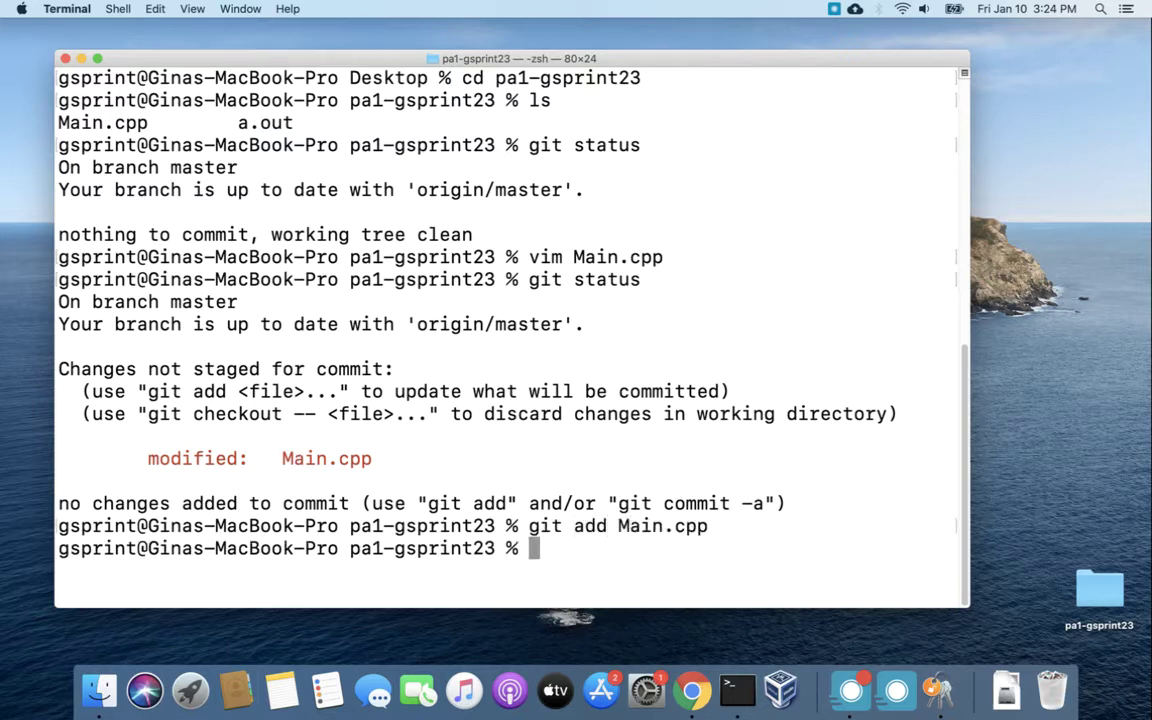
{"action": "type", "text": "git commit -"}
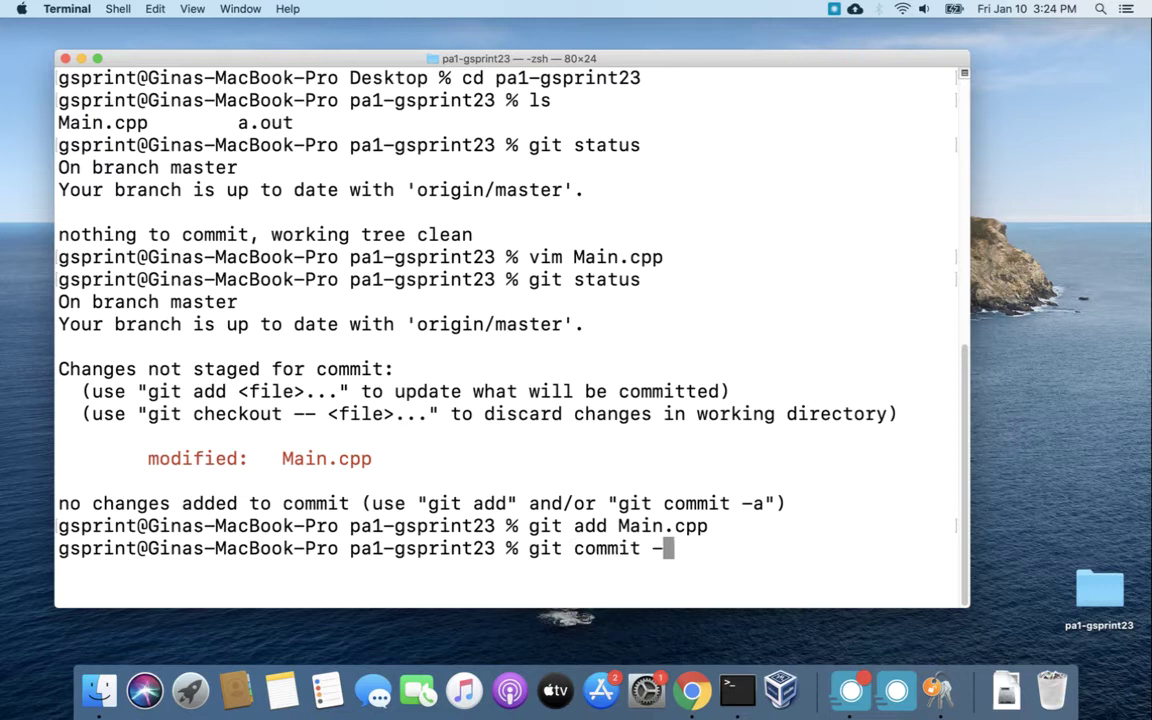
{"action": "type", "text": "m \"delete co"}
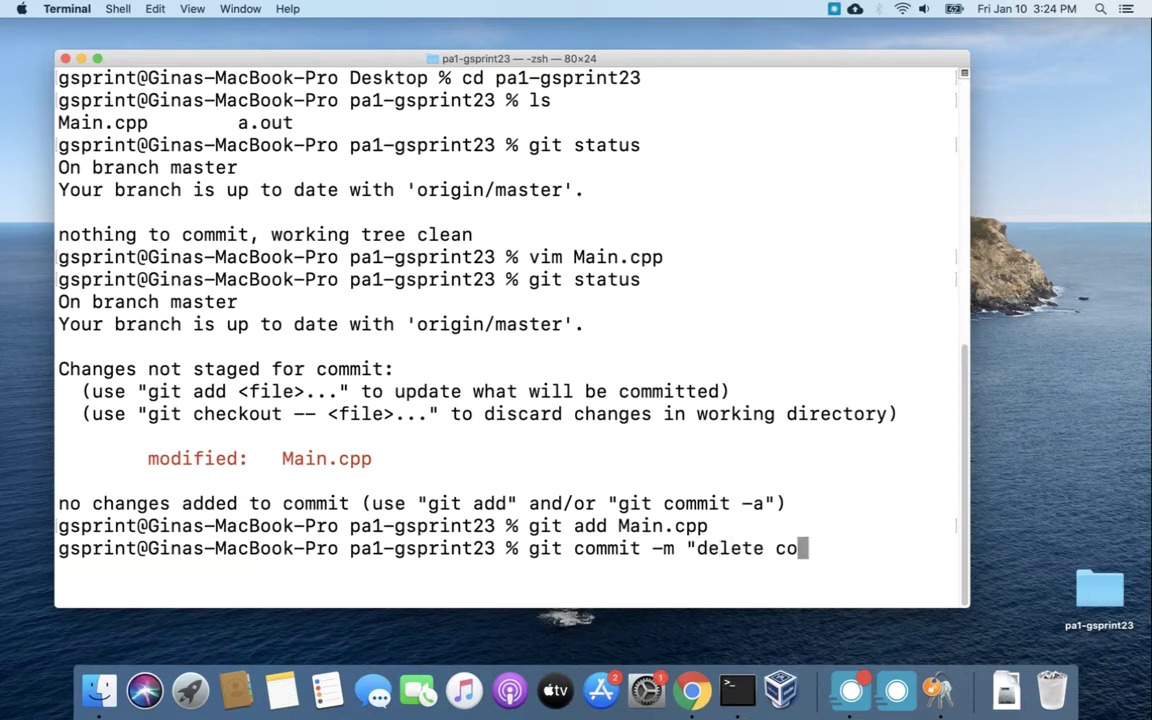
{"action": "type", "text": "ut statement"}
{"action": "key", "text": "BackSpace"}
{"action": "key", "text": "BackSpace"}
{"action": "key", "text": "BackSpace"}
{"action": "type", "text": "tatem"}
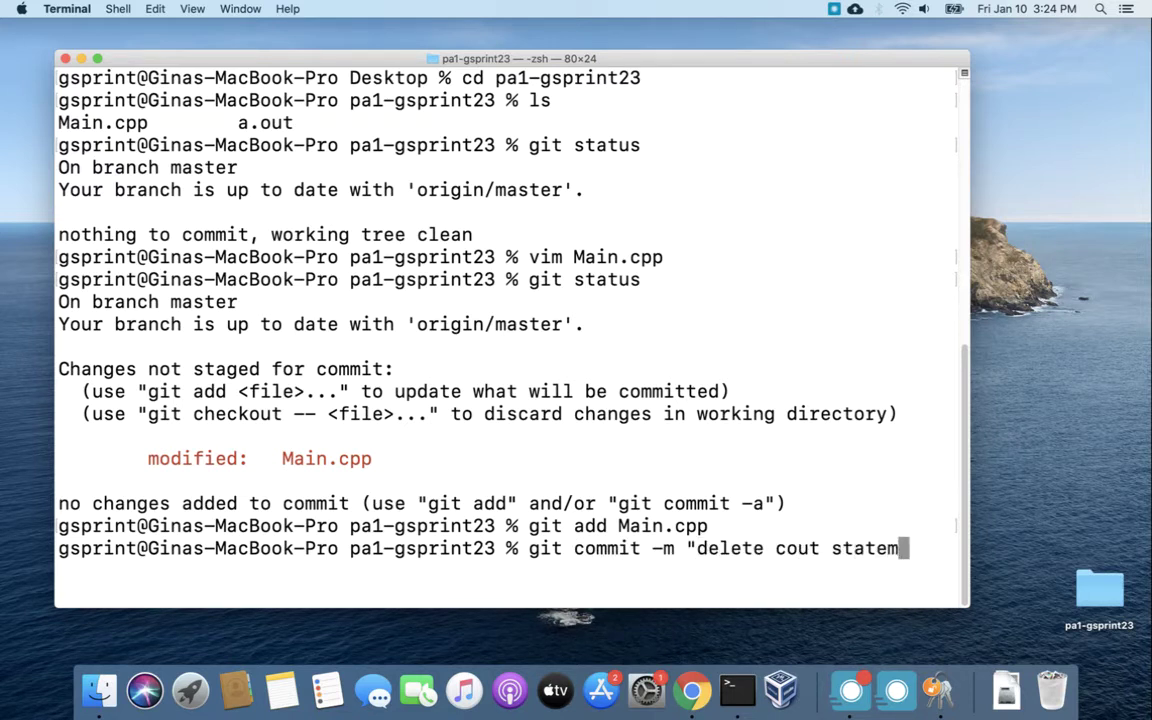
{"action": "type", "text": "ent\""}
{"action": "key", "text": "Return"}
Start git push to GitHub, which prompts for a username.
{"action": "type", "text": "git push"}
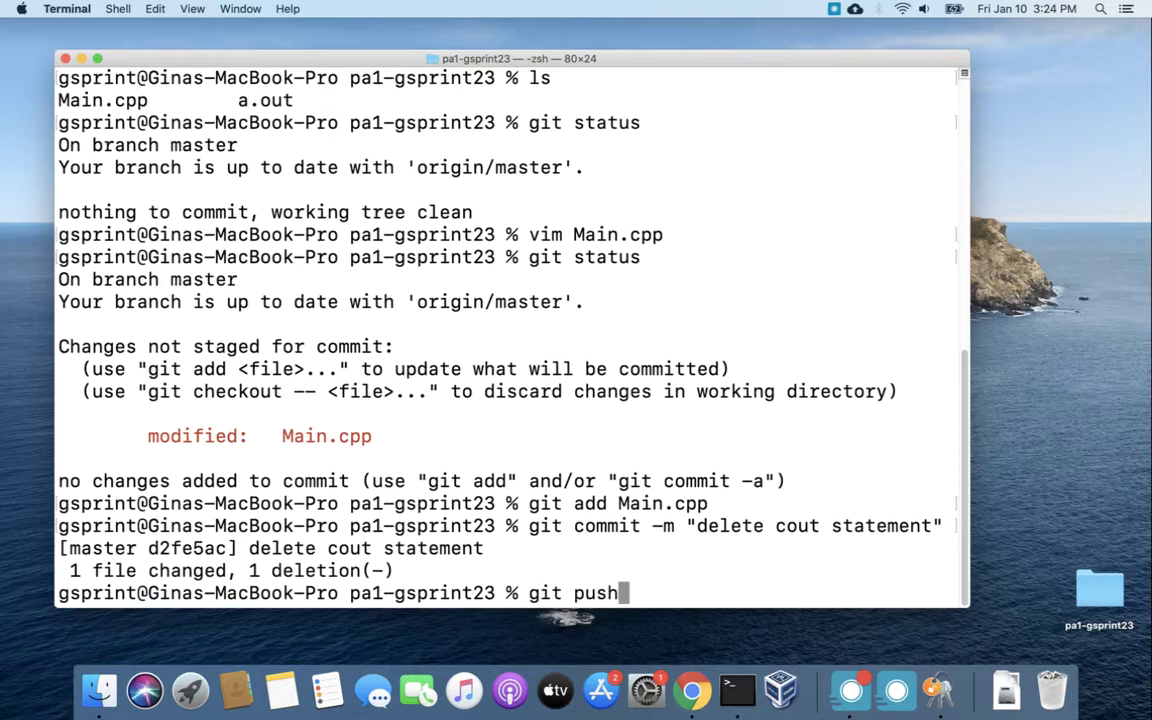
{"action": "key", "text": "Return"}
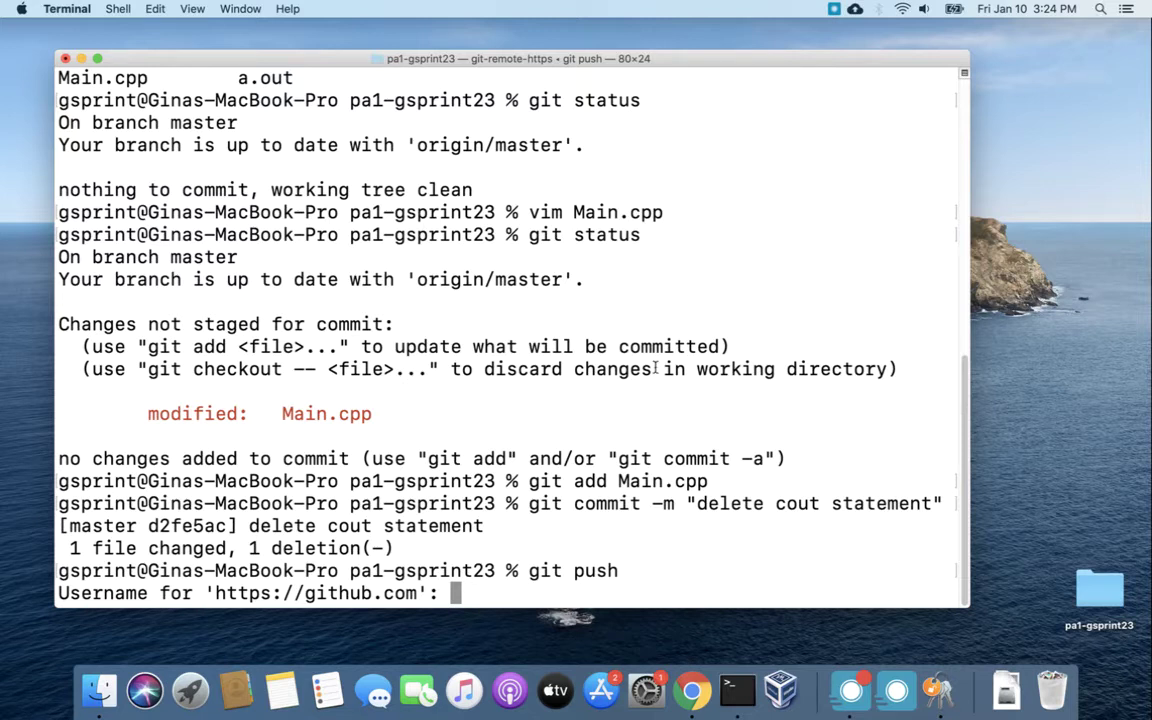
{"action": "key", "text": "super+space"}
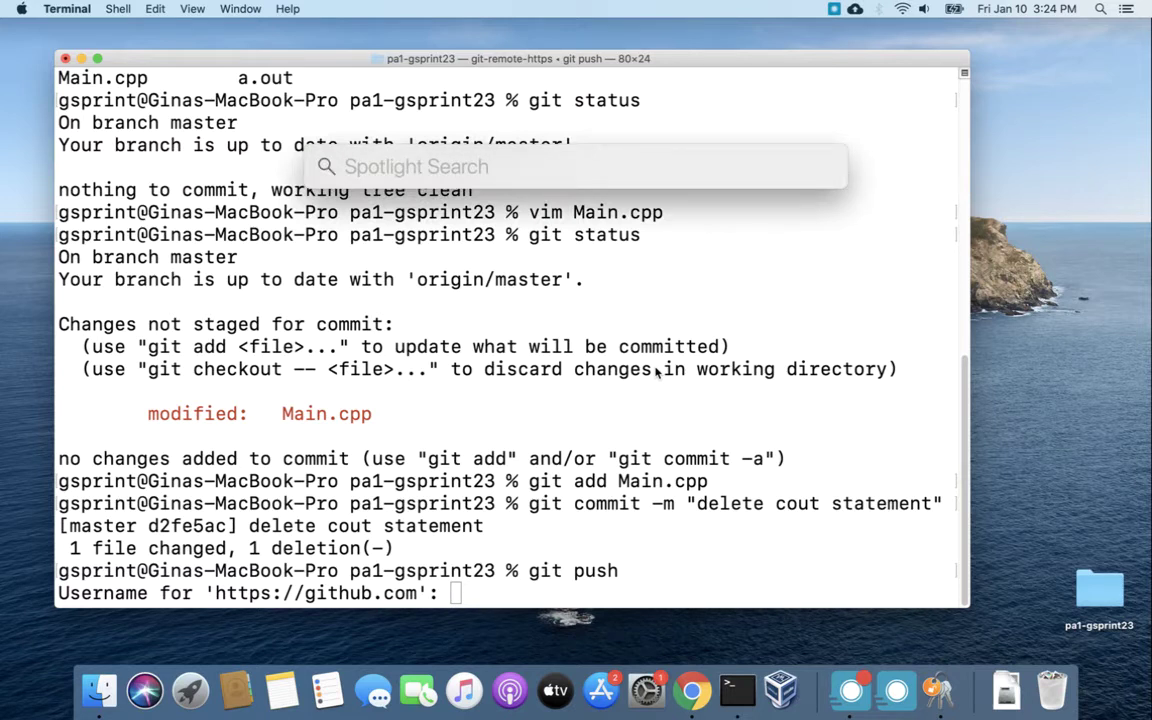
Launch Keychain Access via Spotlight ('keych') and search for github, finding no entries.
{"action": "type", "text": "keych"}
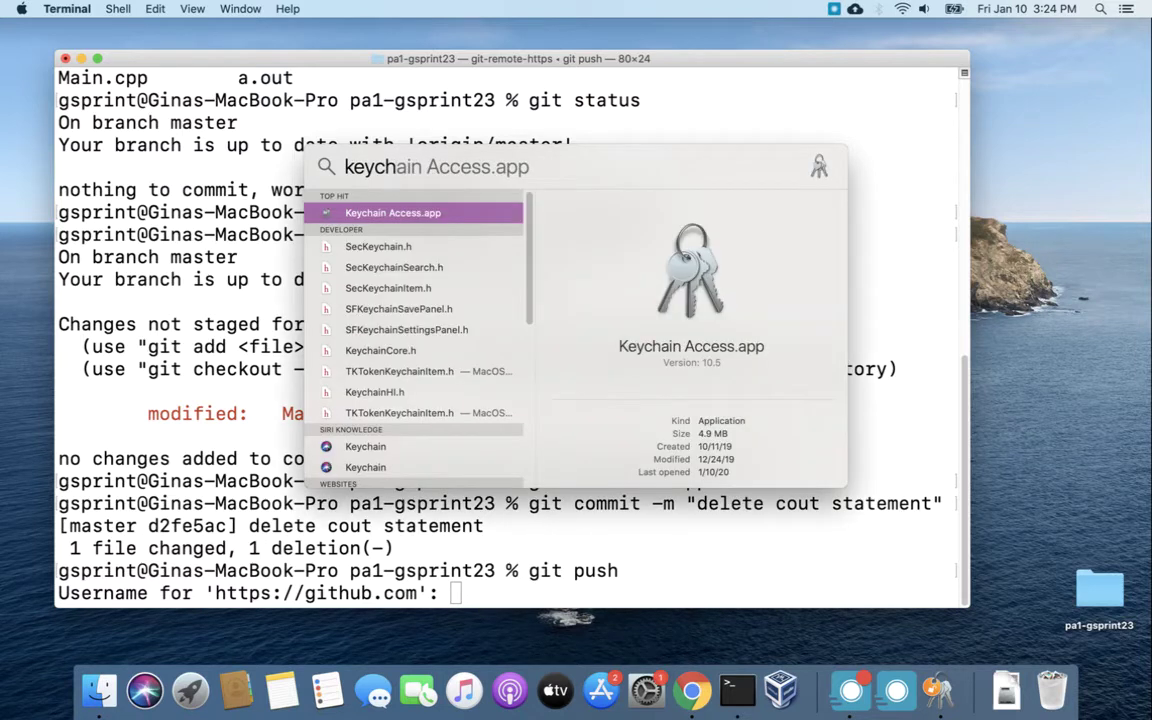
{"action": "key", "text": "Escape"}
{"action": "key", "text": "Escape"}
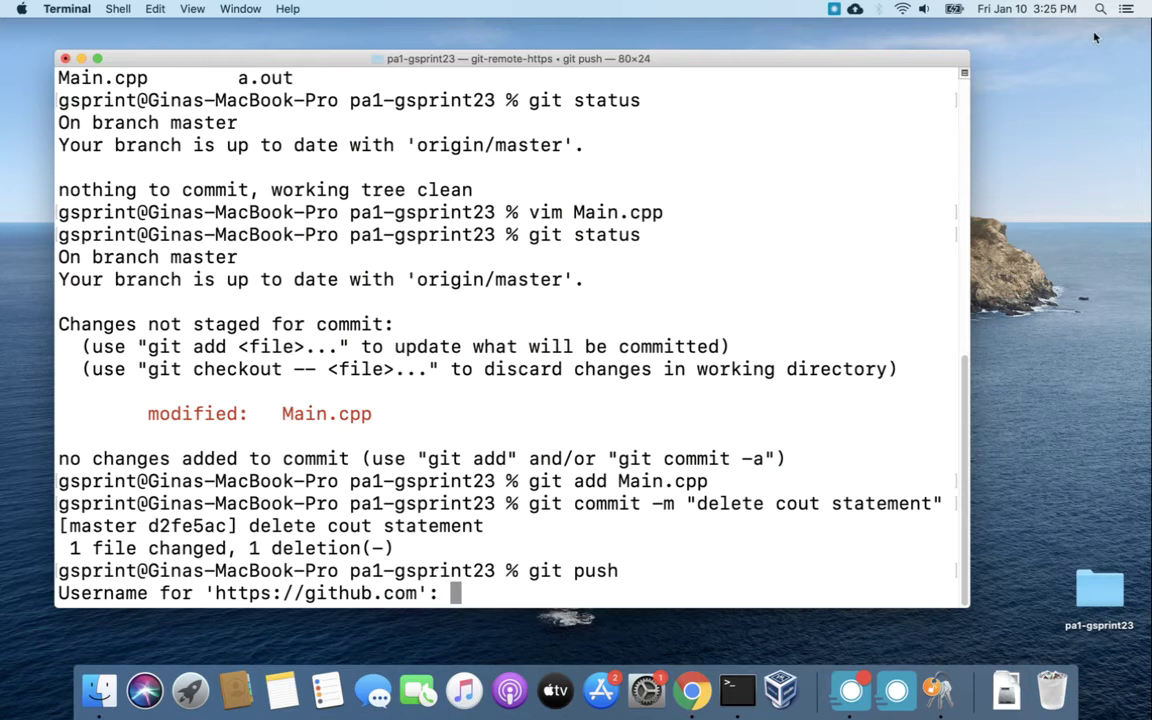
{"action": "key", "text": "super+space"}
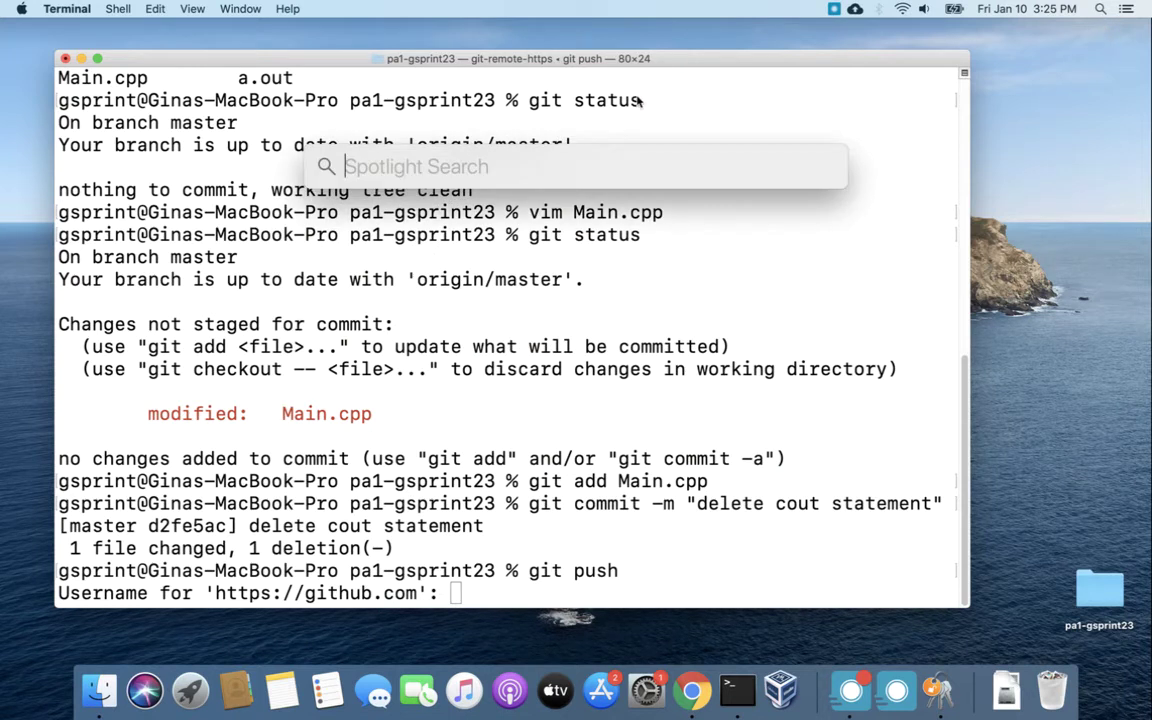
{"action": "type", "text": "keych"}
{"action": "key", "text": "Return"}
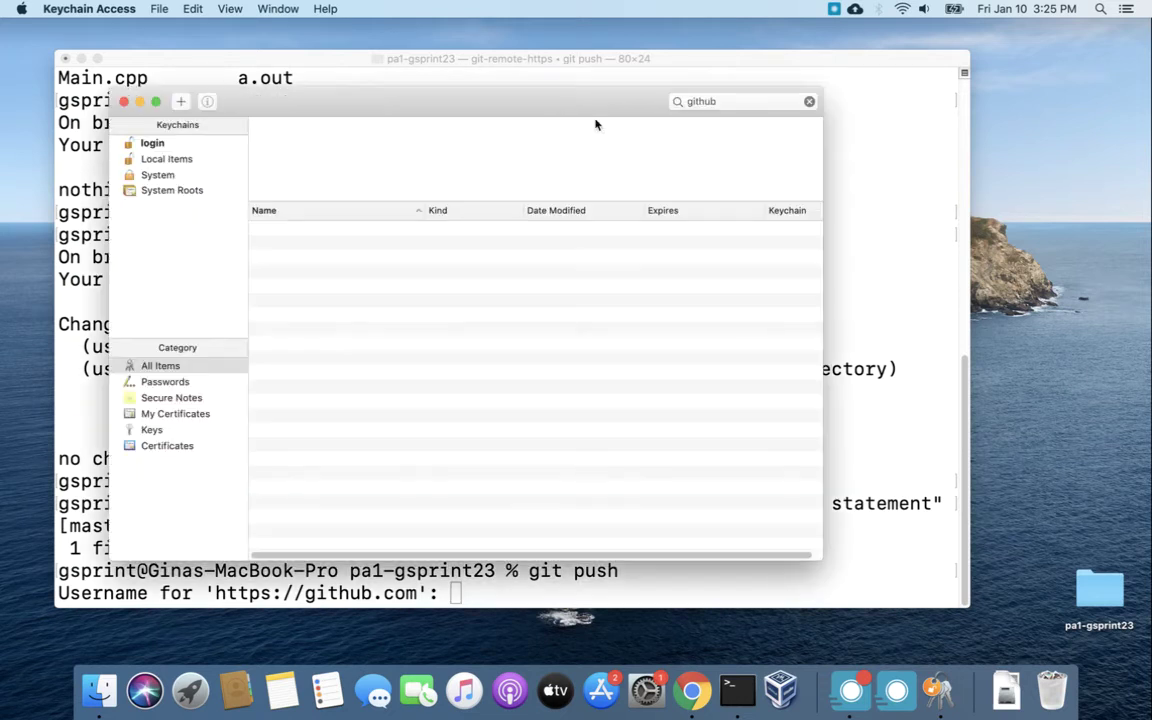
{"action": "double_click", "coordinate": [705, 101]}
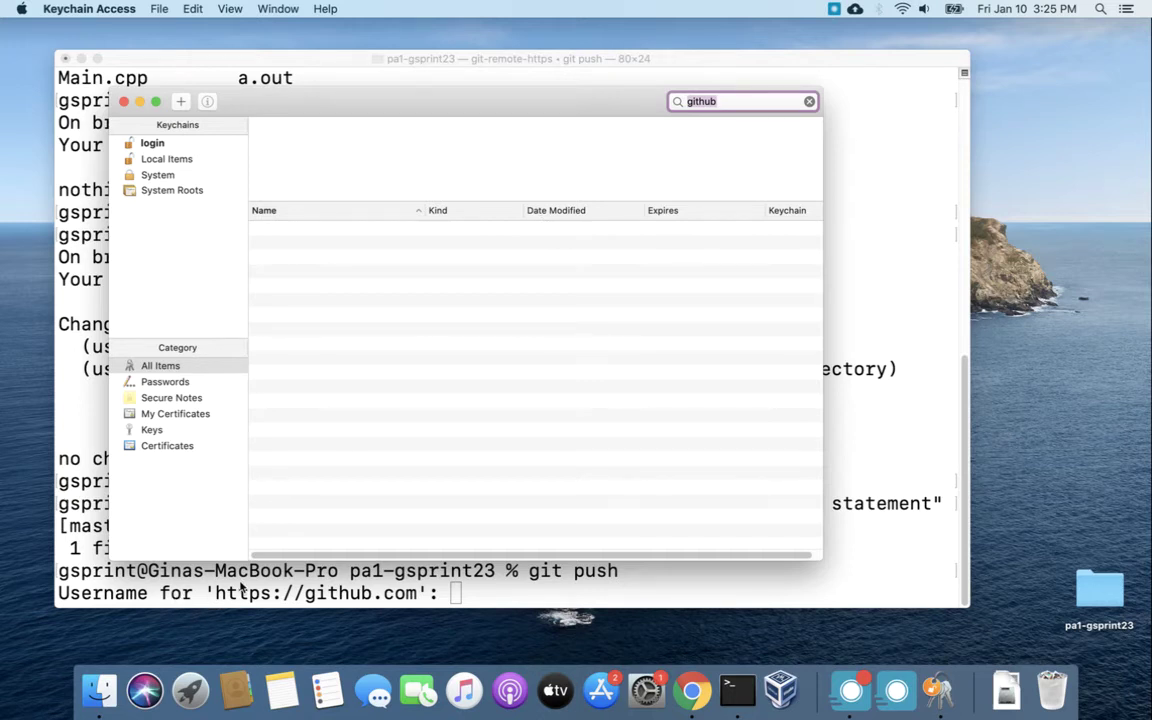
Enter the GitHub username and password at the push prompts so master updates to d2fe5ac.
{"action": "left_click", "coordinate": [340, 590]}
{"action": "type", "text": "gs"}
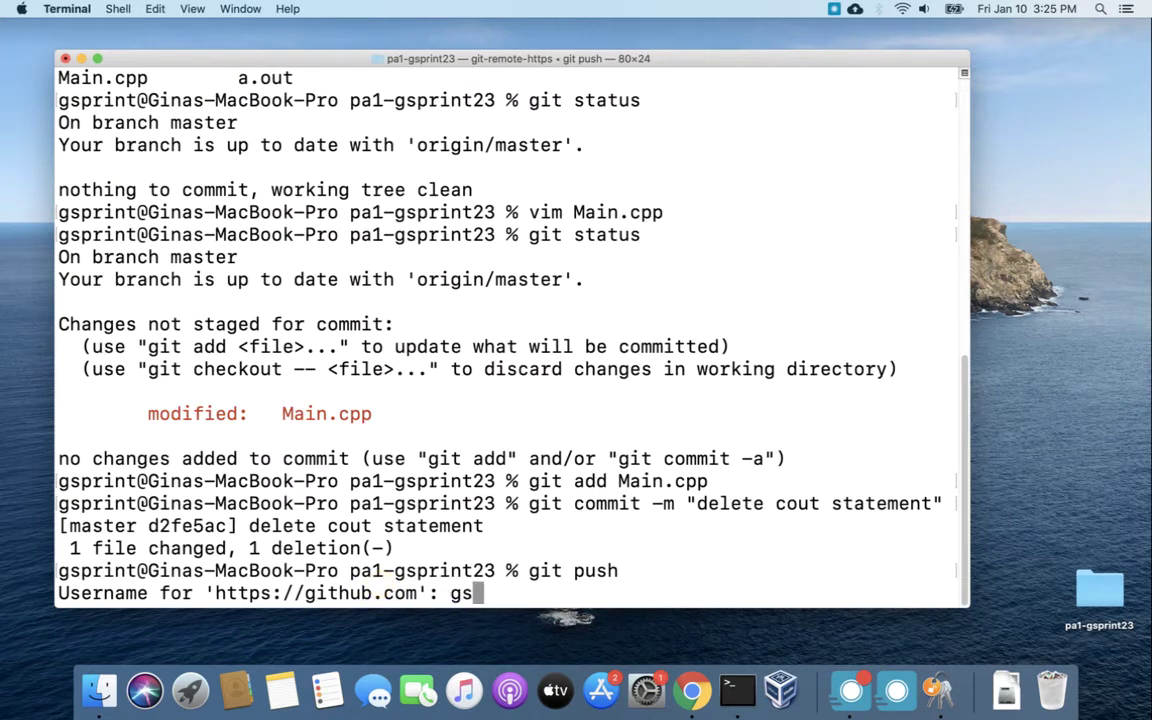
{"action": "type", "text": "print2"}
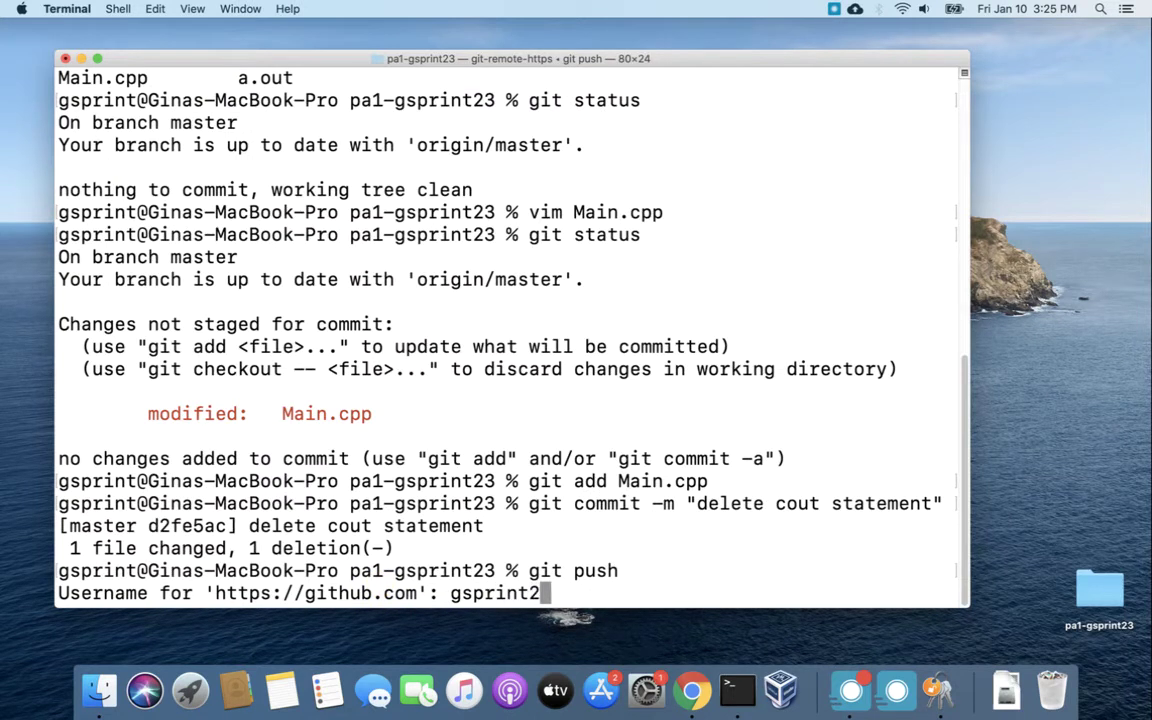
{"action": "type", "text": "3"}
{"action": "key", "text": "Return"}
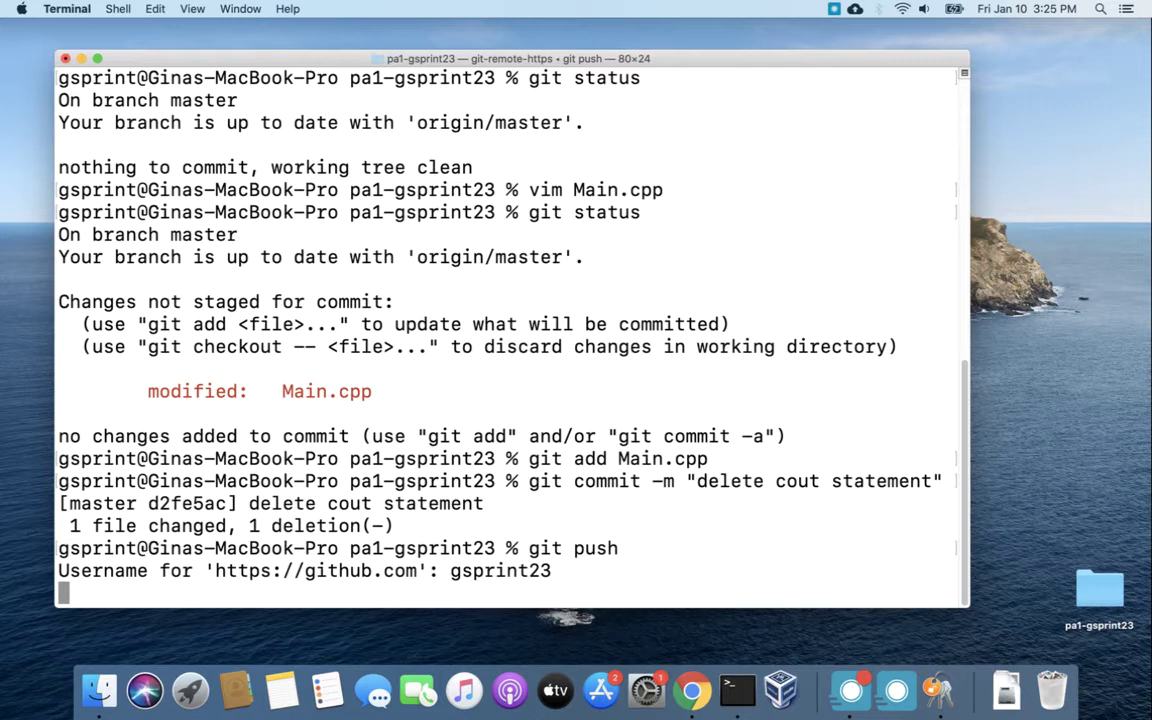
{"action": "key", "text": "Return"}
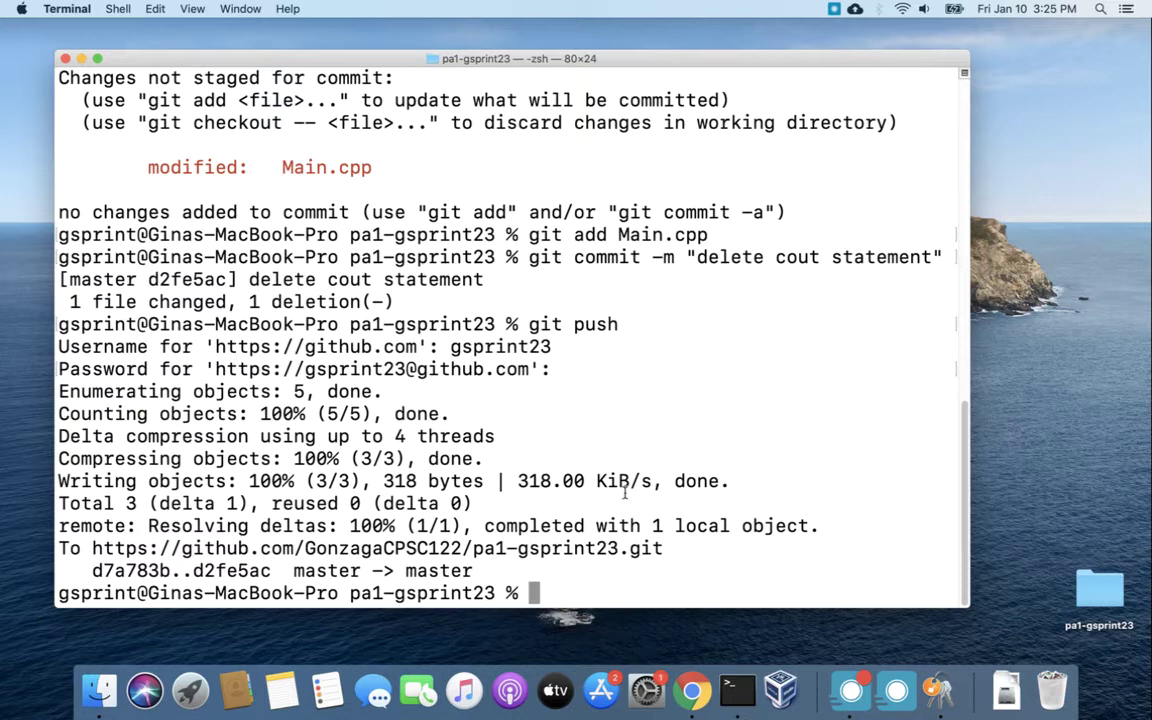
{"action": "left_click", "coordinate": [940, 690]}
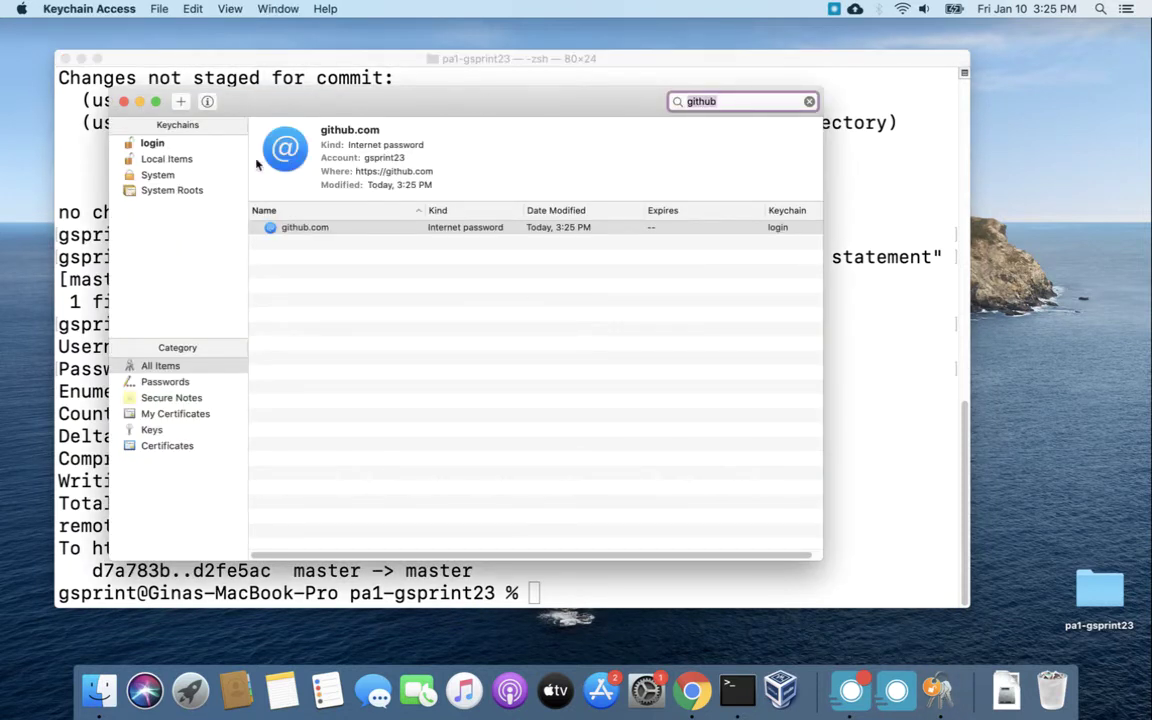
{"action": "double_click", "coordinate": [345, 233]}
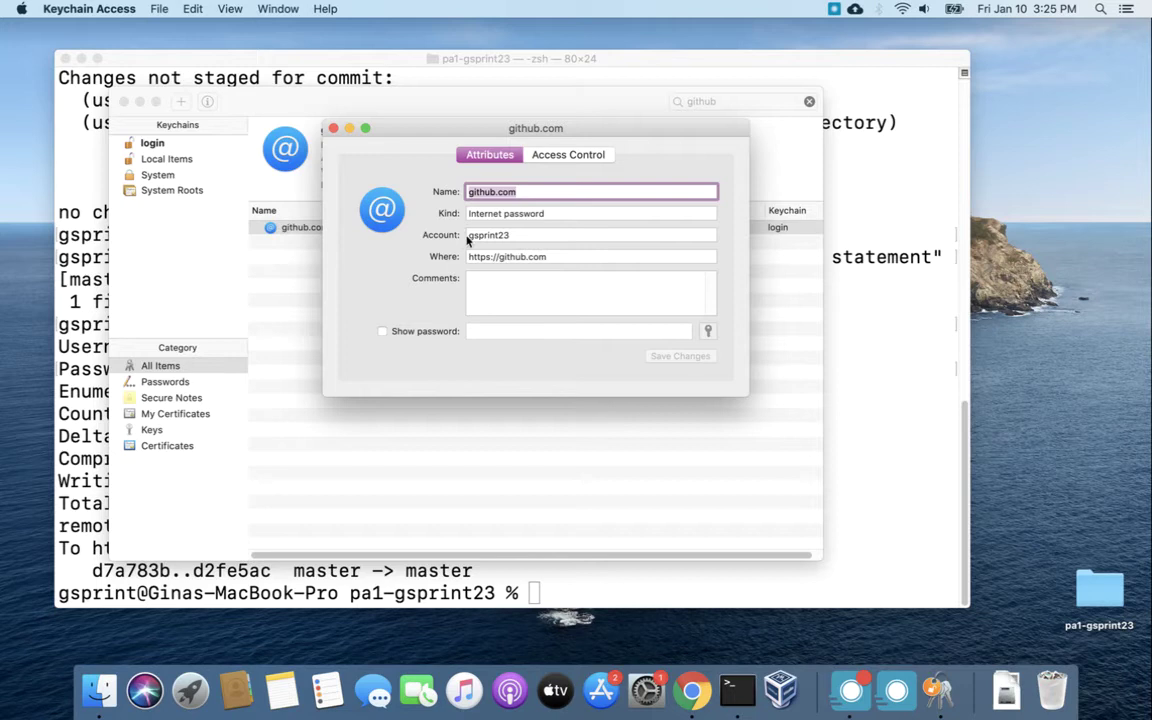
{"action": "left_click", "coordinate": [514, 235]}
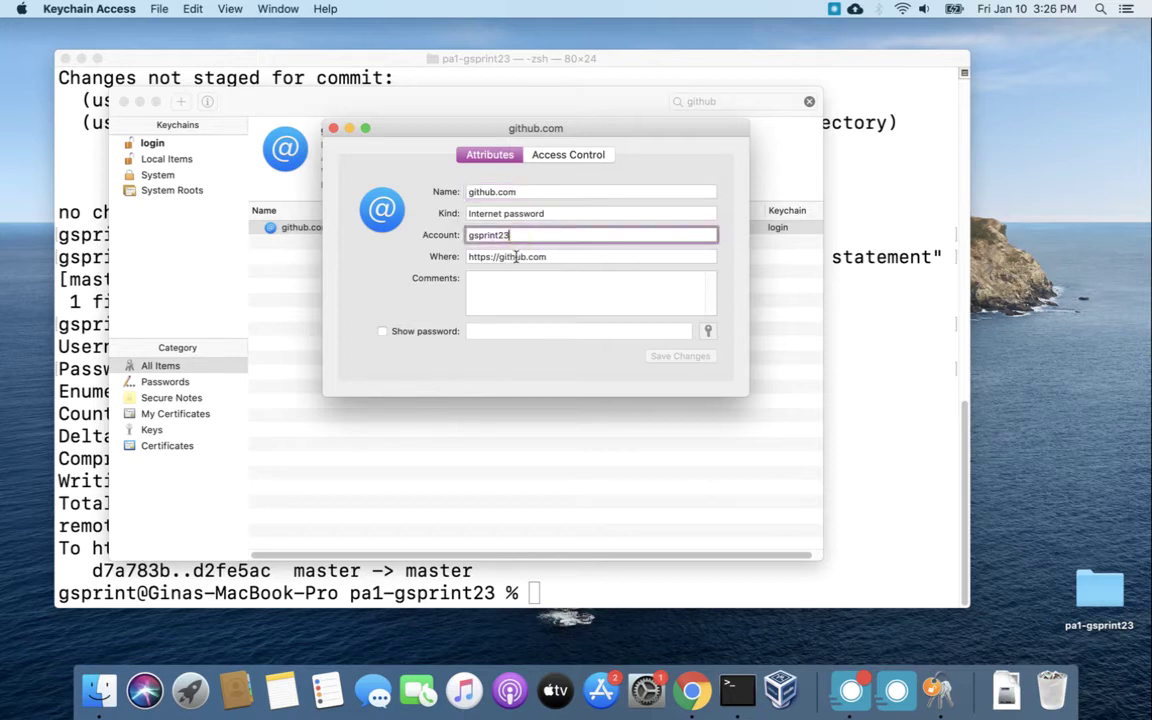
{"action": "key", "text": "Tab"}
{"action": "left_click", "coordinate": [526, 256]}
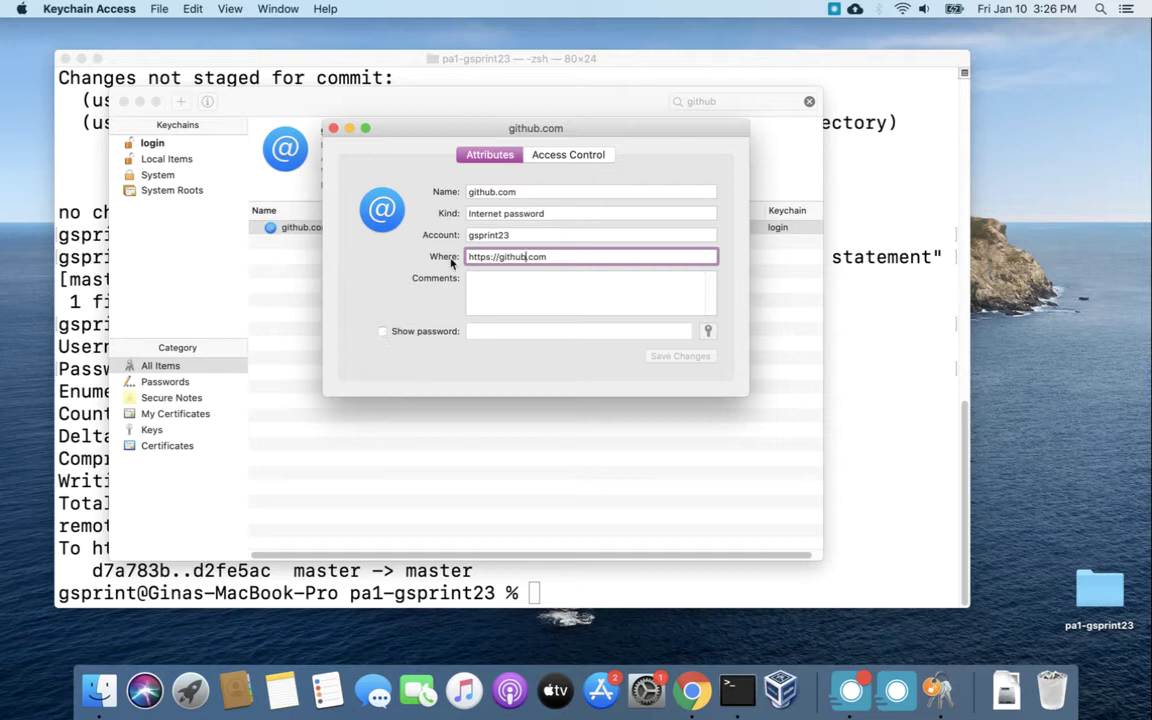
{"action": "left_click", "coordinate": [578, 156]}
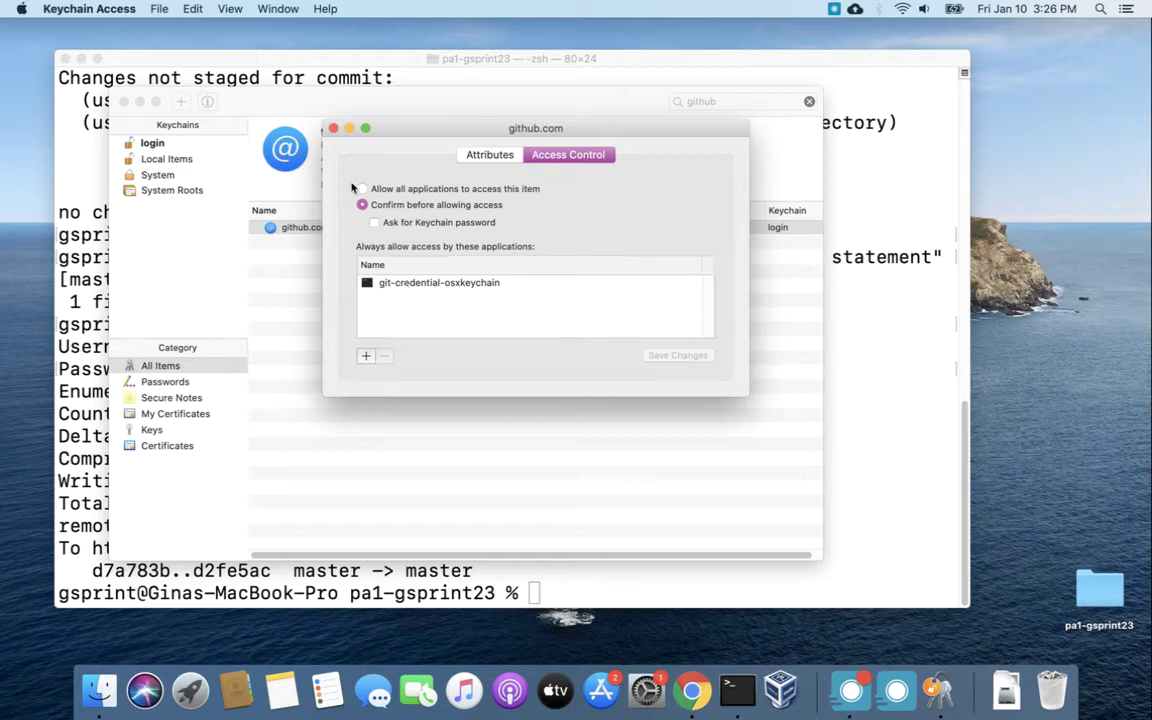
{"action": "left_click", "coordinate": [334, 130]}
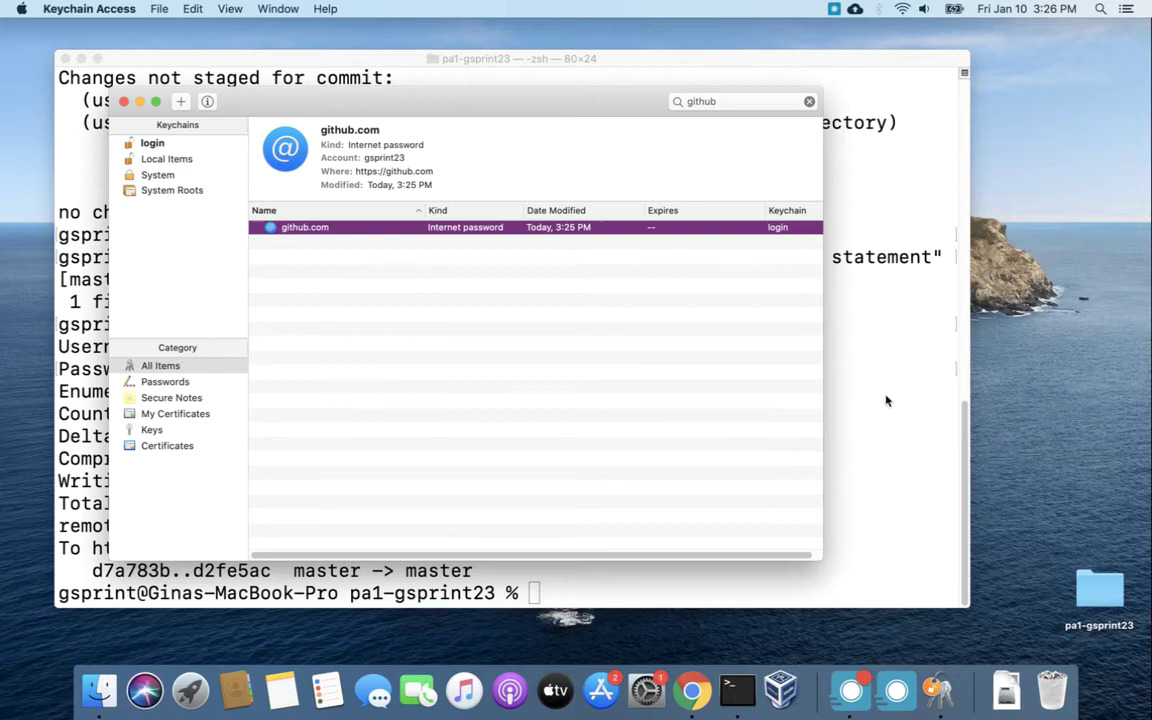
Insert cout << "Another cout statement" << endl; above Hello World in Main.cpp and save.
{"action": "left_click", "coordinate": [874, 342]}
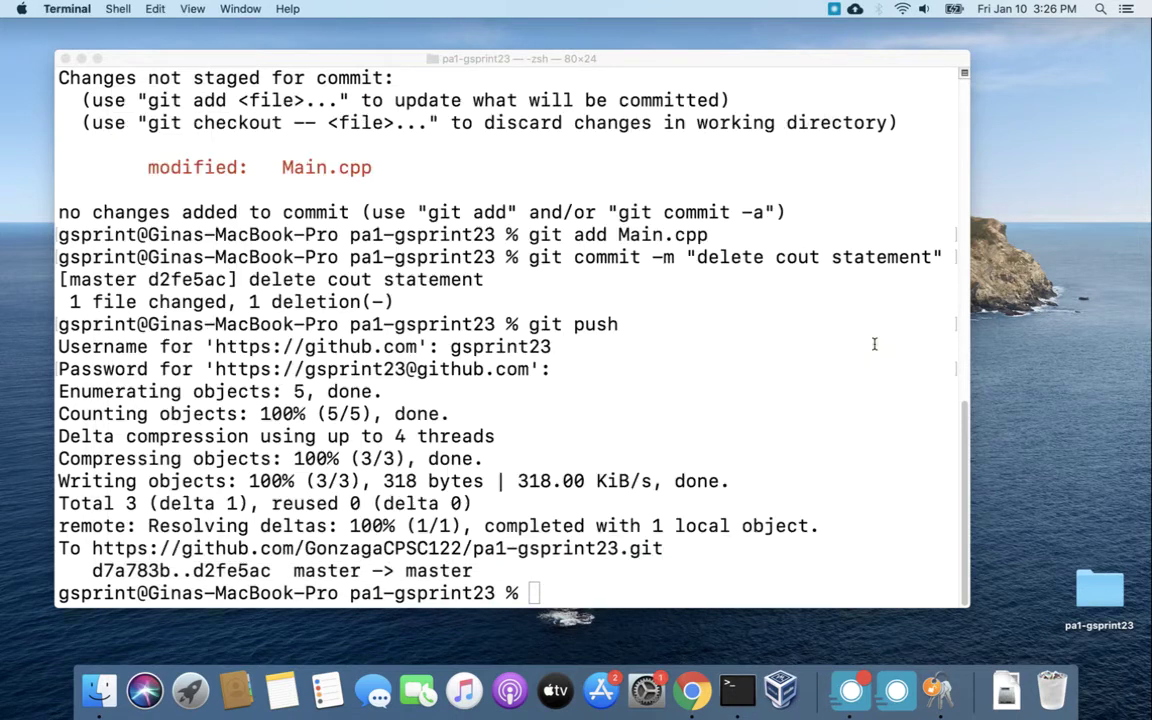
{"action": "type", "text": "vim Main.cpp"}
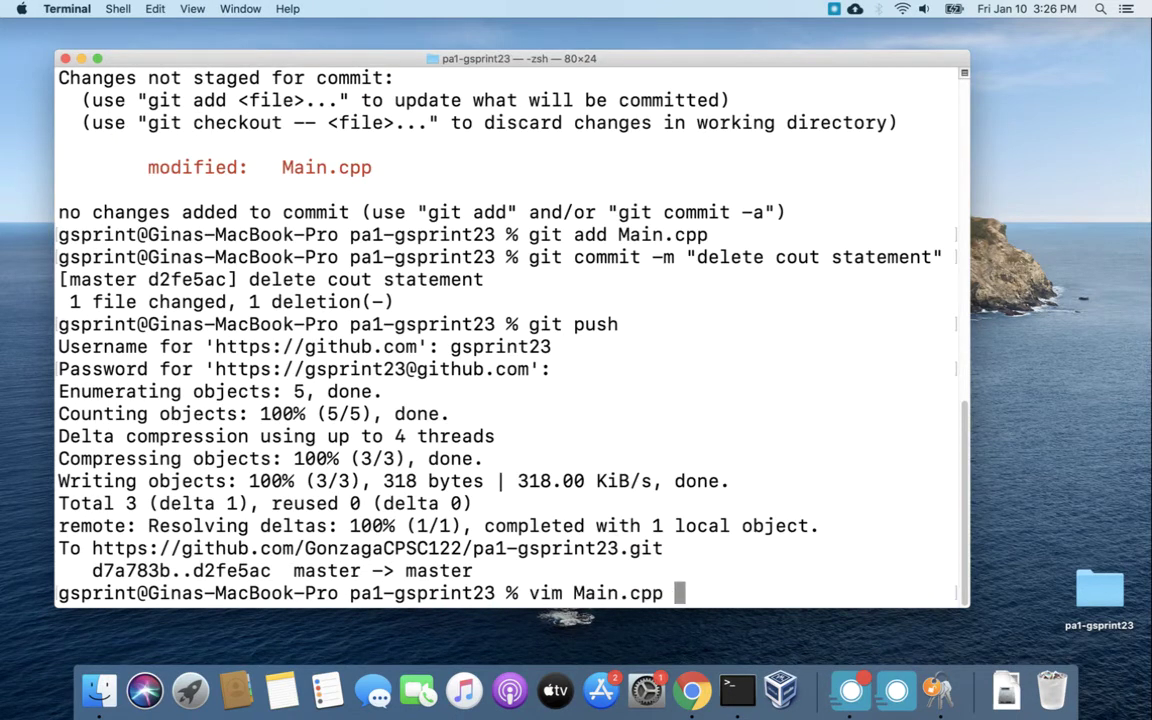
{"action": "key", "text": "Return"}
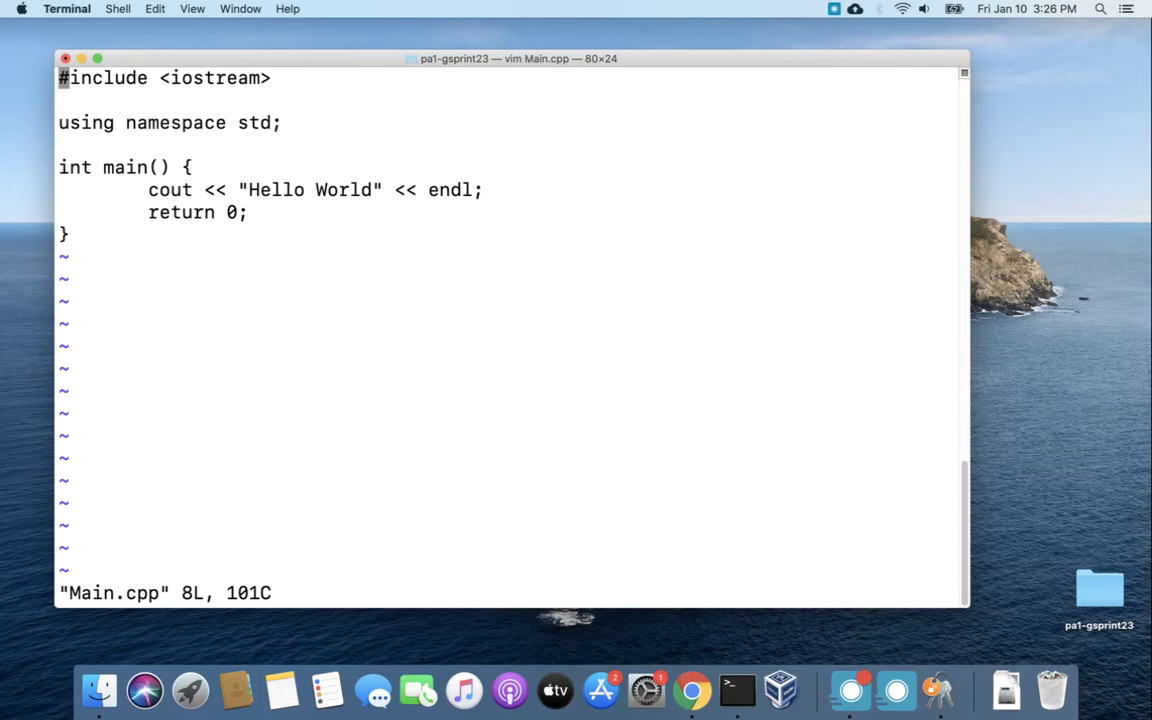
{"action": "key", "text": "Down"}
{"action": "key", "text": "Down"}
{"action": "key", "text": "Down"}
{"action": "key", "text": "Down"}
{"action": "key", "text": "i"}
{"action": "key", "text": "Return"}
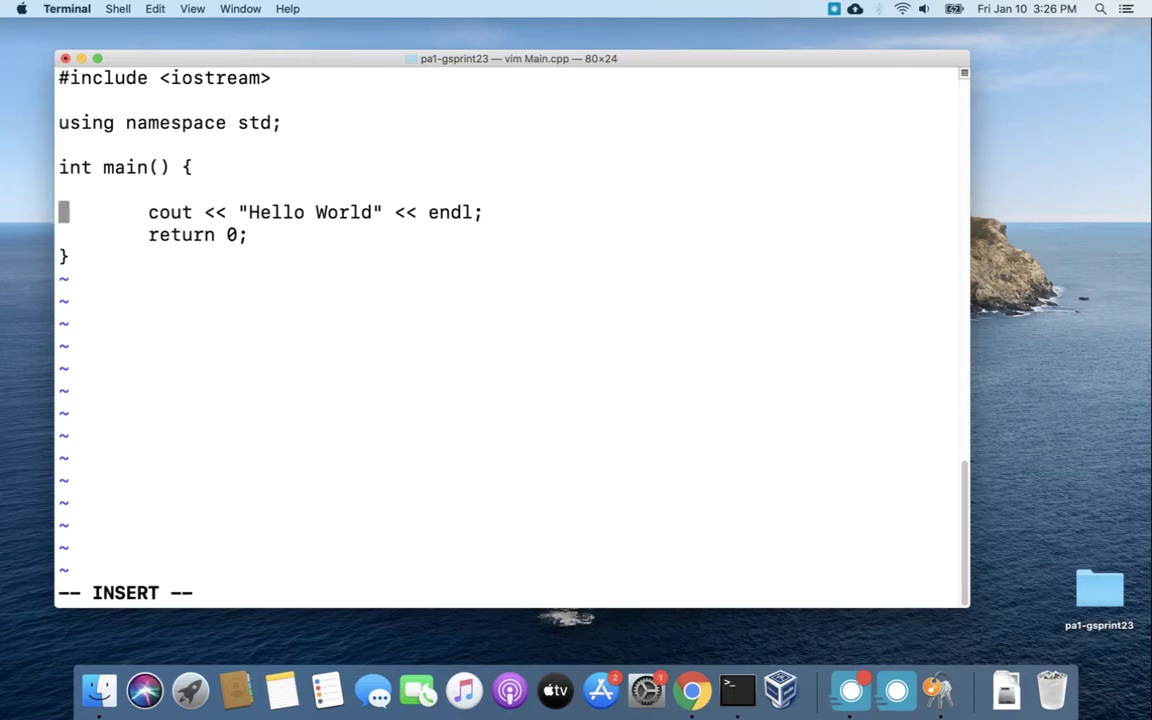
{"action": "key", "text": "Up"}
{"action": "key", "text": "Tab"}
{"action": "type", "text": "cout << \"Another co"}
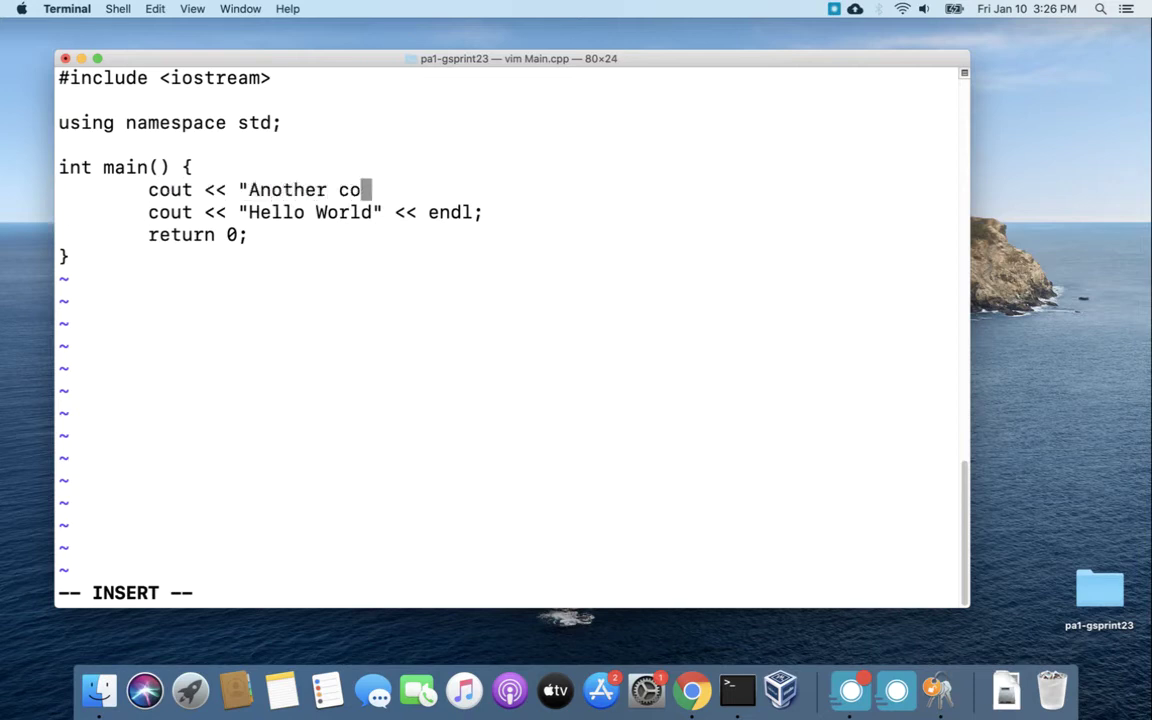
{"action": "type", "text": "ut statement"}
{"action": "key", "text": "BackSpace"}
{"action": "key", "text": "BackSpace"}
{"action": "type", "text": "at"}
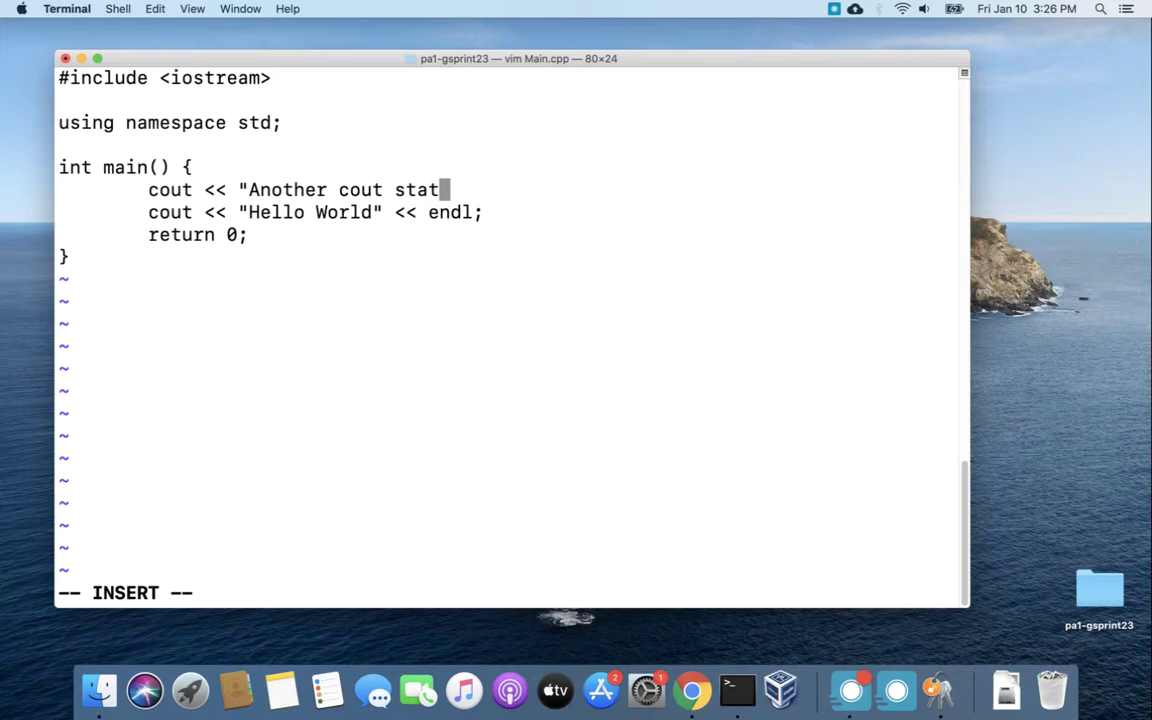
{"action": "type", "text": "ement\" << endl;"}
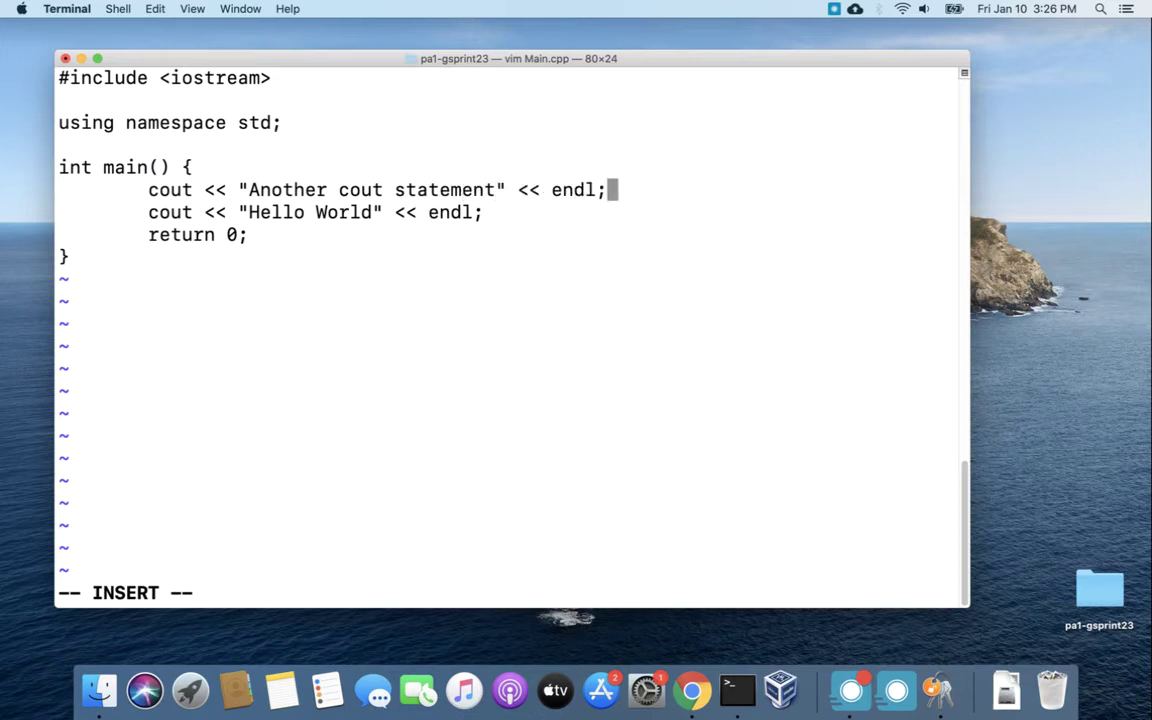
{"action": "key", "text": "Escape"}
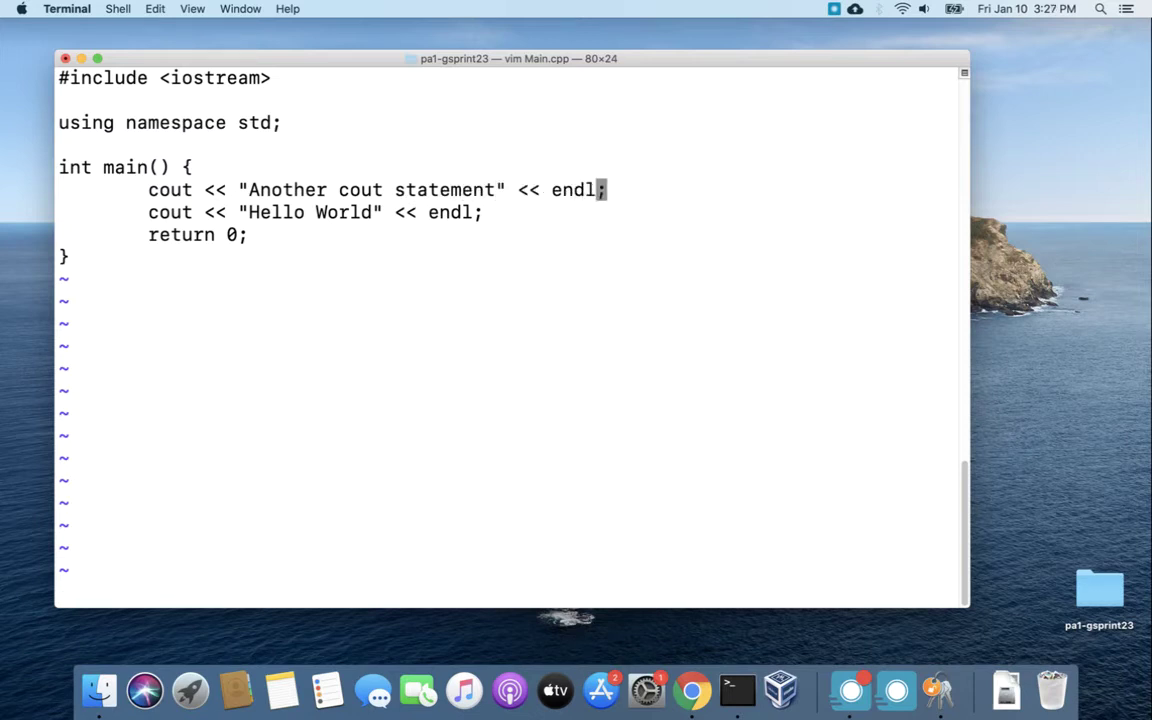
{"action": "type", "text": ":wq"}
{"action": "key", "text": "Return"}
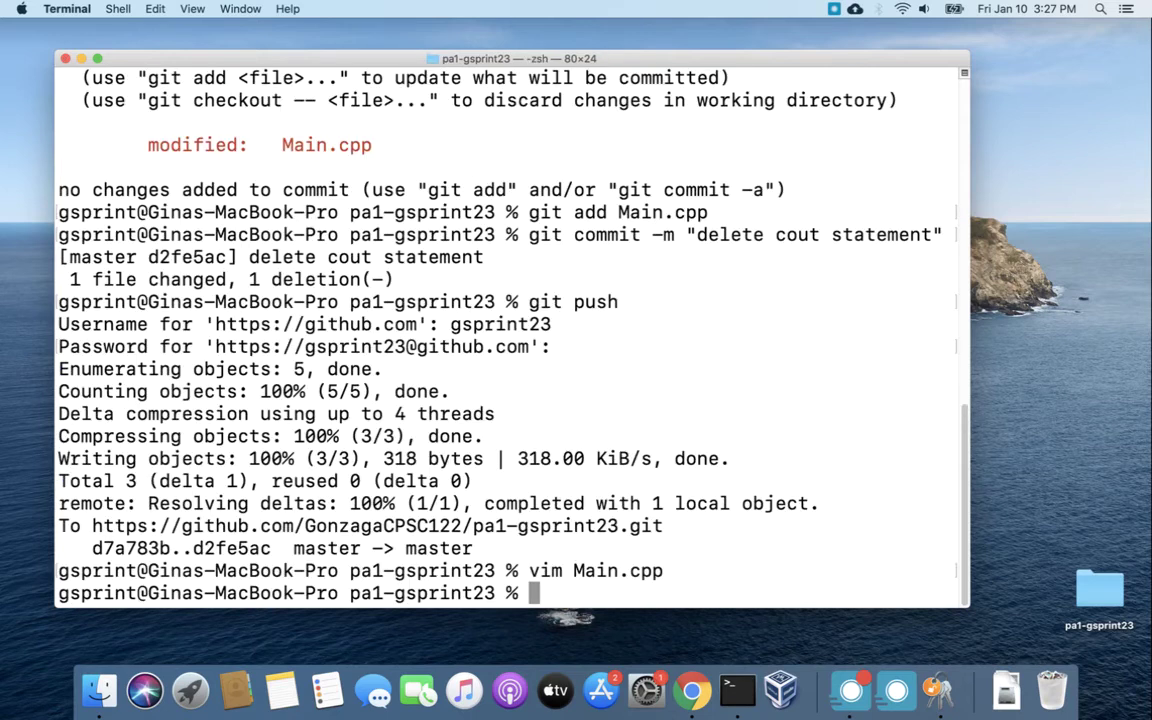
Stage Main.cpp, commit as 'another cout stmnt', and push to GitHub without a credential prompt.
{"action": "type", "text": "gitr"}
{"action": "key", "text": "BackSpace"}
{"action": "type", "text": "add Main.cpp"}
{"action": "key", "text": "Return"}
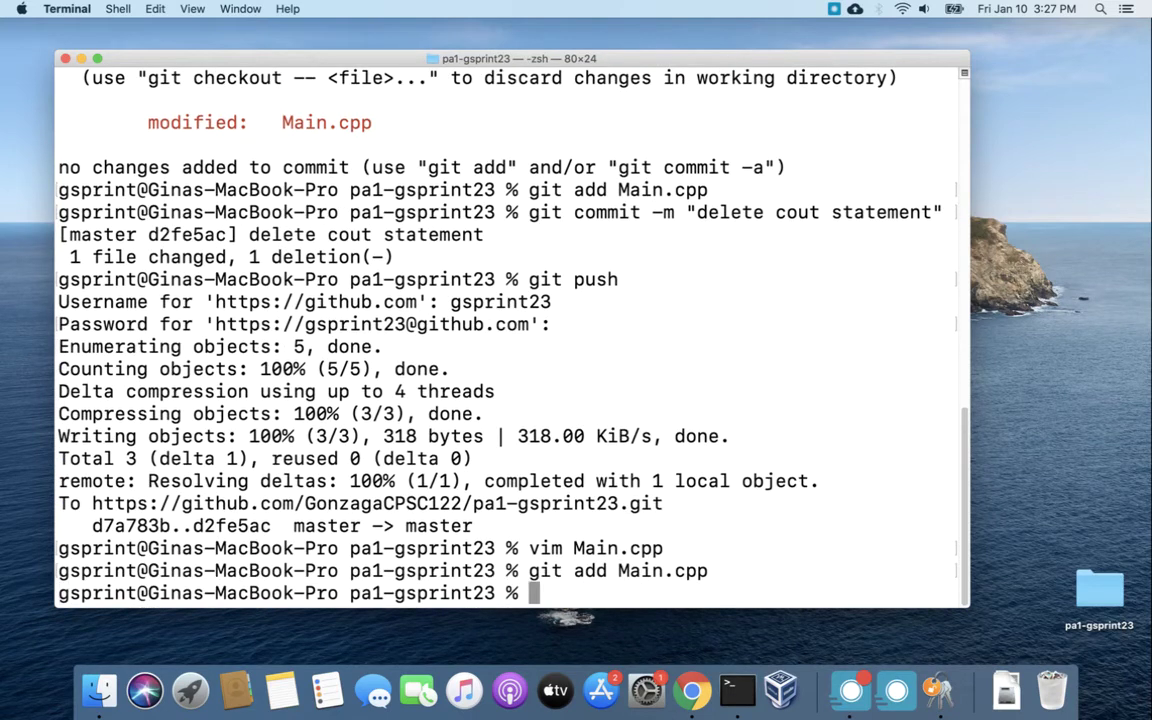
{"action": "type", "text": "git commit "}
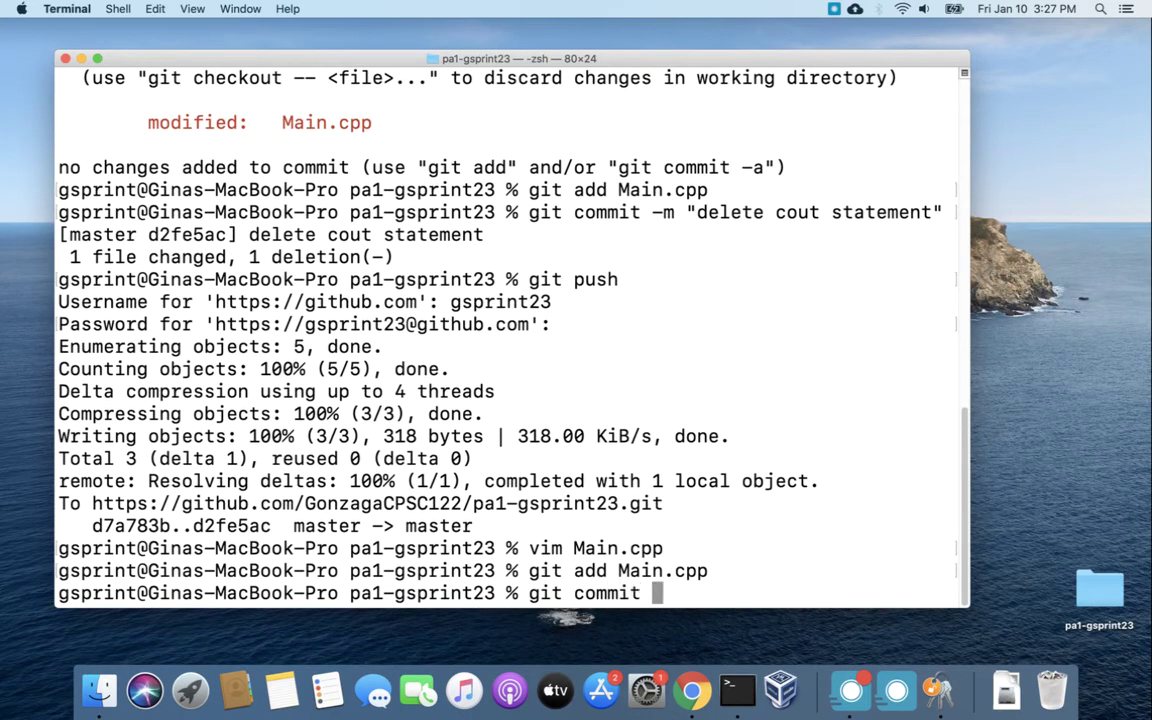
{"action": "type", "text": "-m \"ad"}
{"action": "key", "text": "BackSpace"}
{"action": "type", "text": "nother cout "}
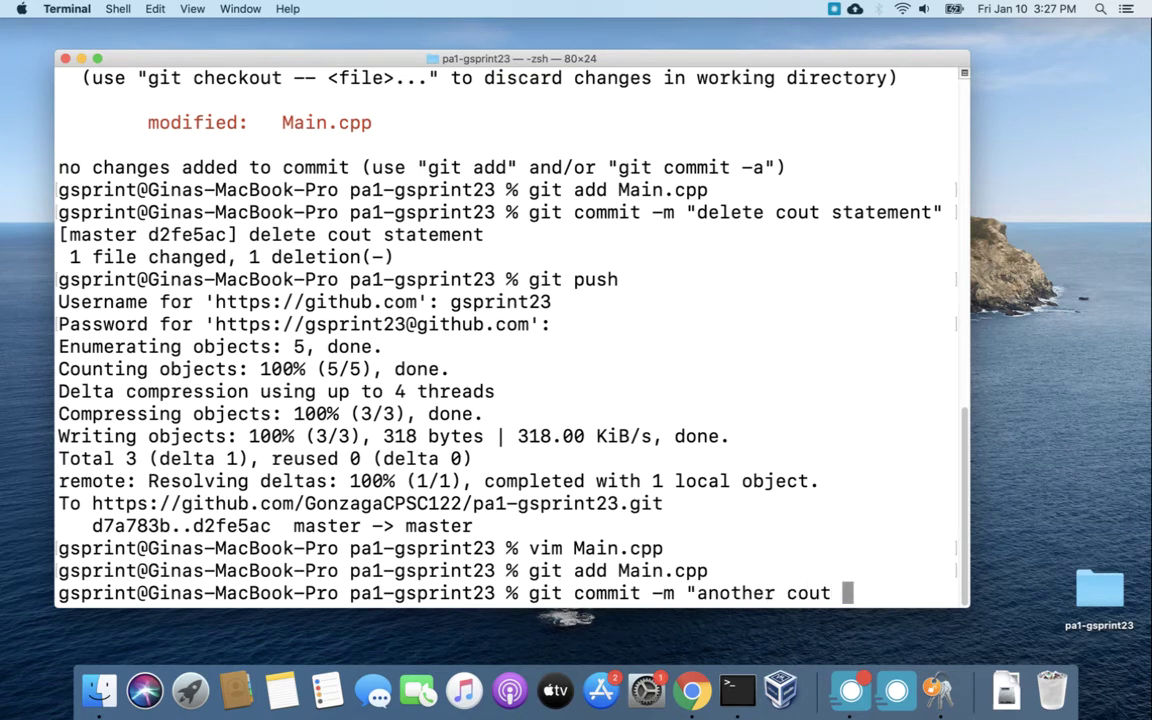
{"action": "type", "text": "stmnt"}
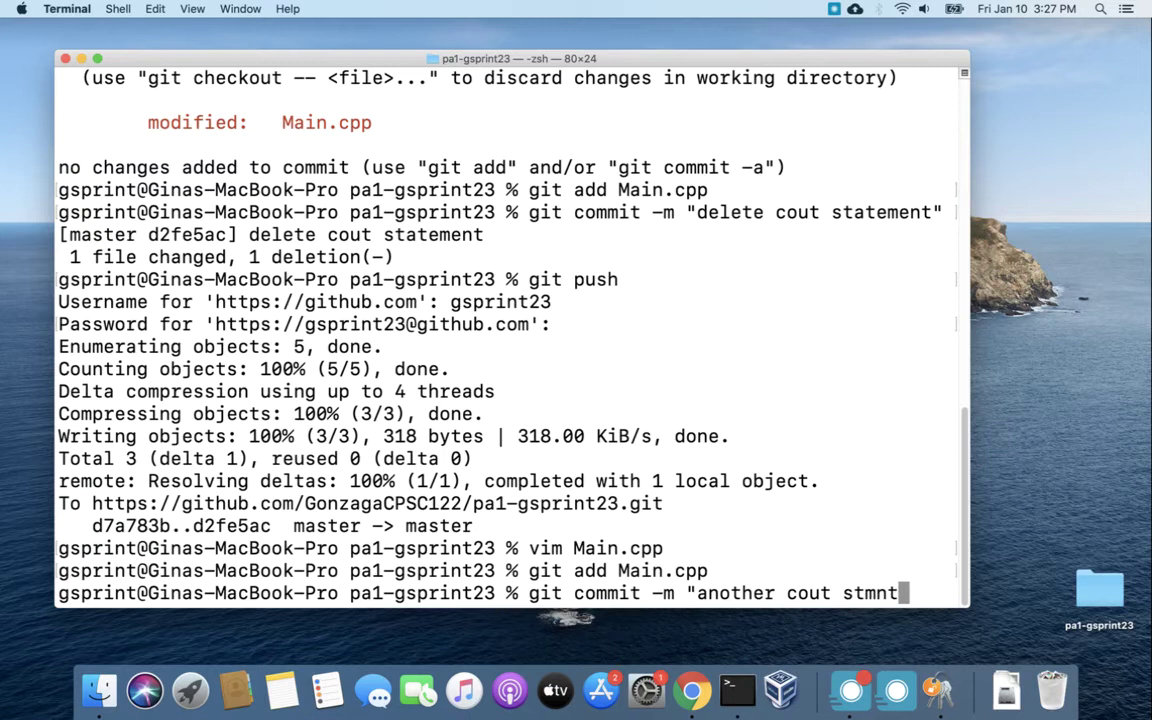
{"action": "type", "text": "\""}
{"action": "key", "text": "Return"}
{"action": "type", "text": "git push"}
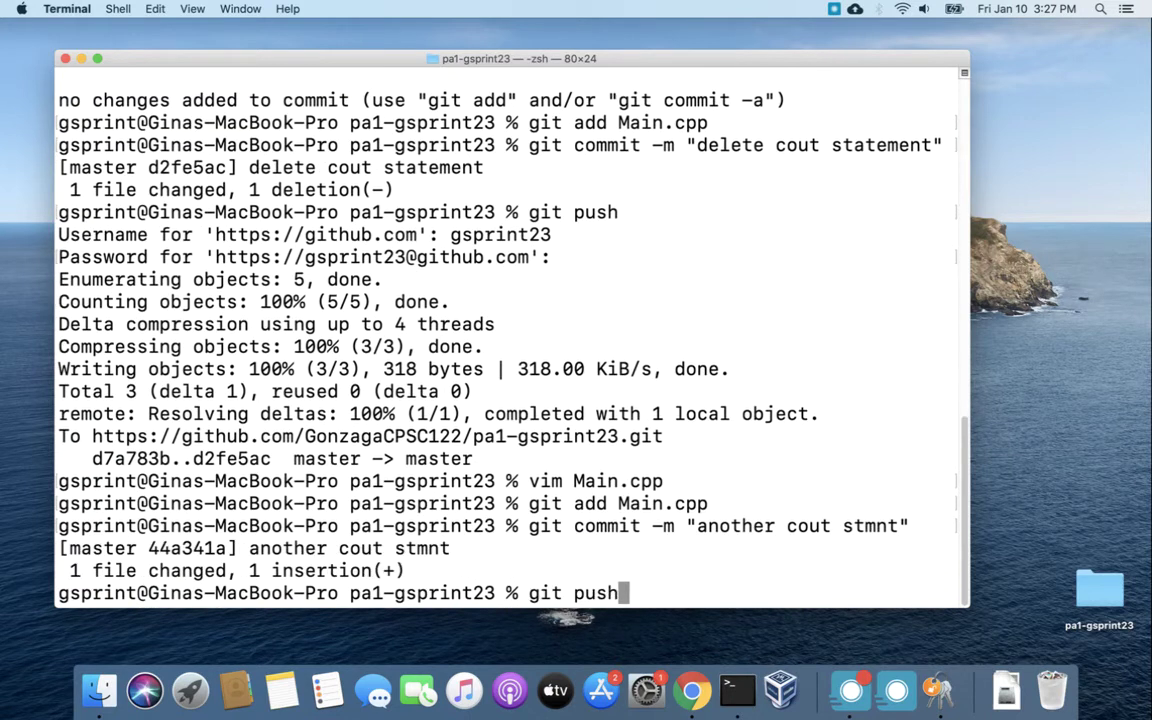
{"action": "key", "text": "Return"}
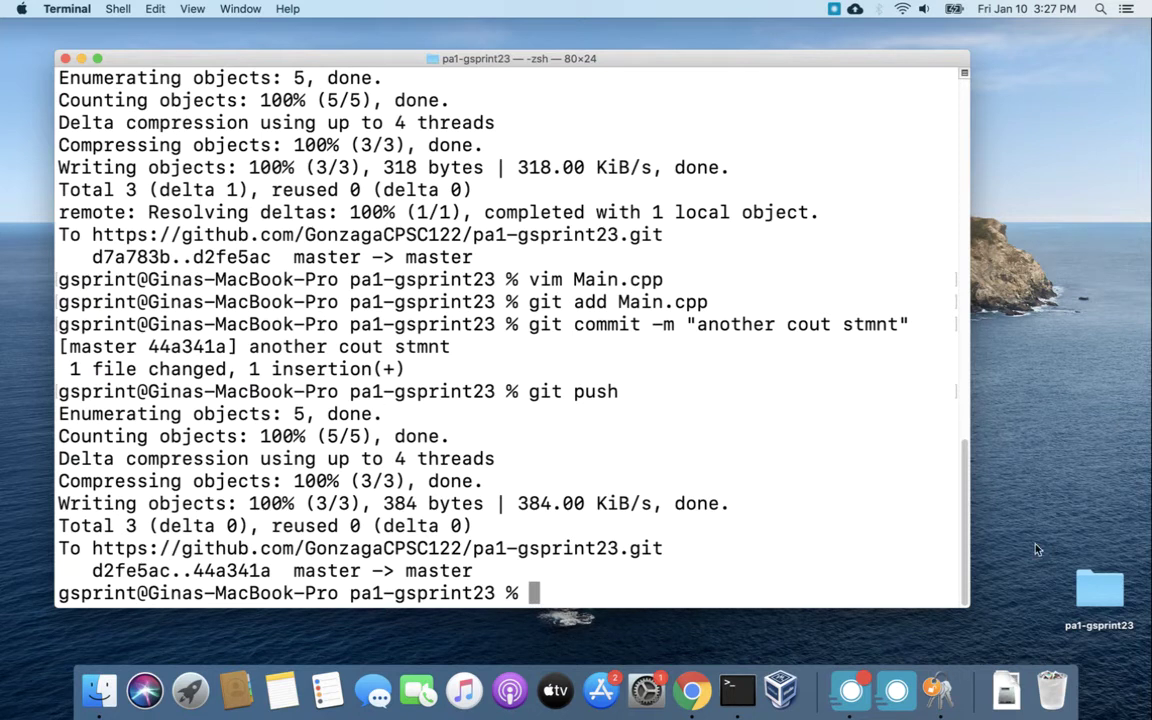
Delete the github.com internet password from the login keychain through its context menu.
{"action": "left_click", "coordinate": [934, 692]}
{"action": "left_click", "coordinate": [429, 309]}
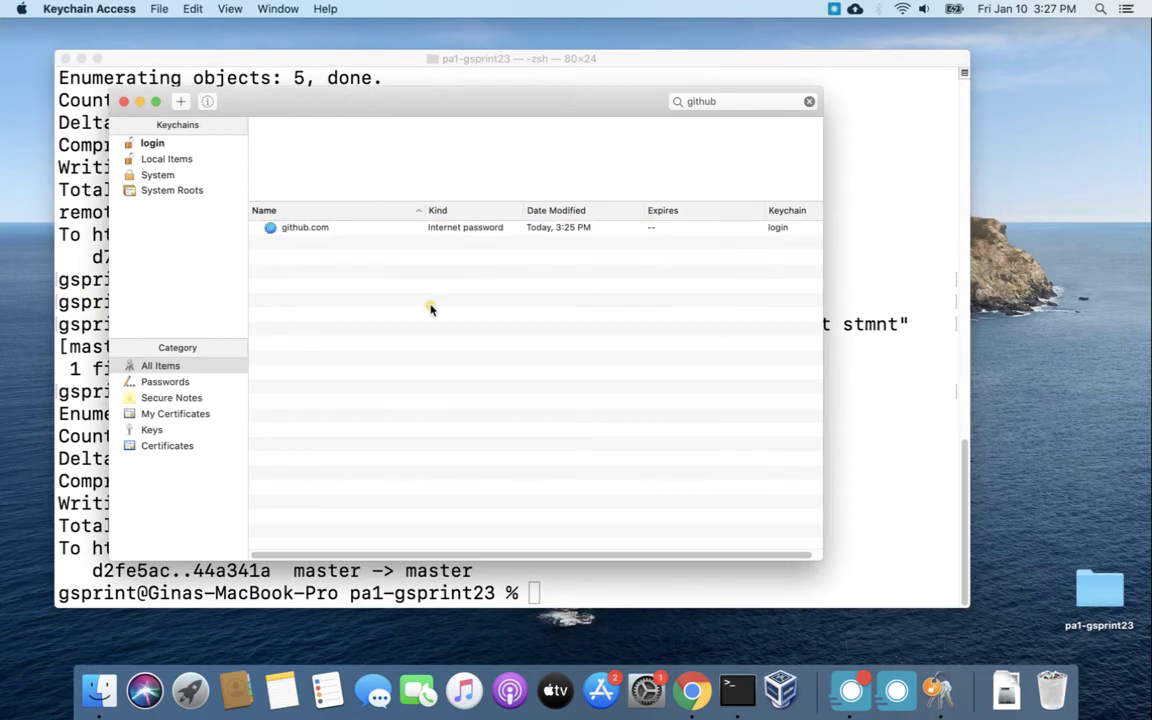
{"action": "left_click", "coordinate": [404, 226]}
{"action": "right_click", "coordinate": [405, 230]}
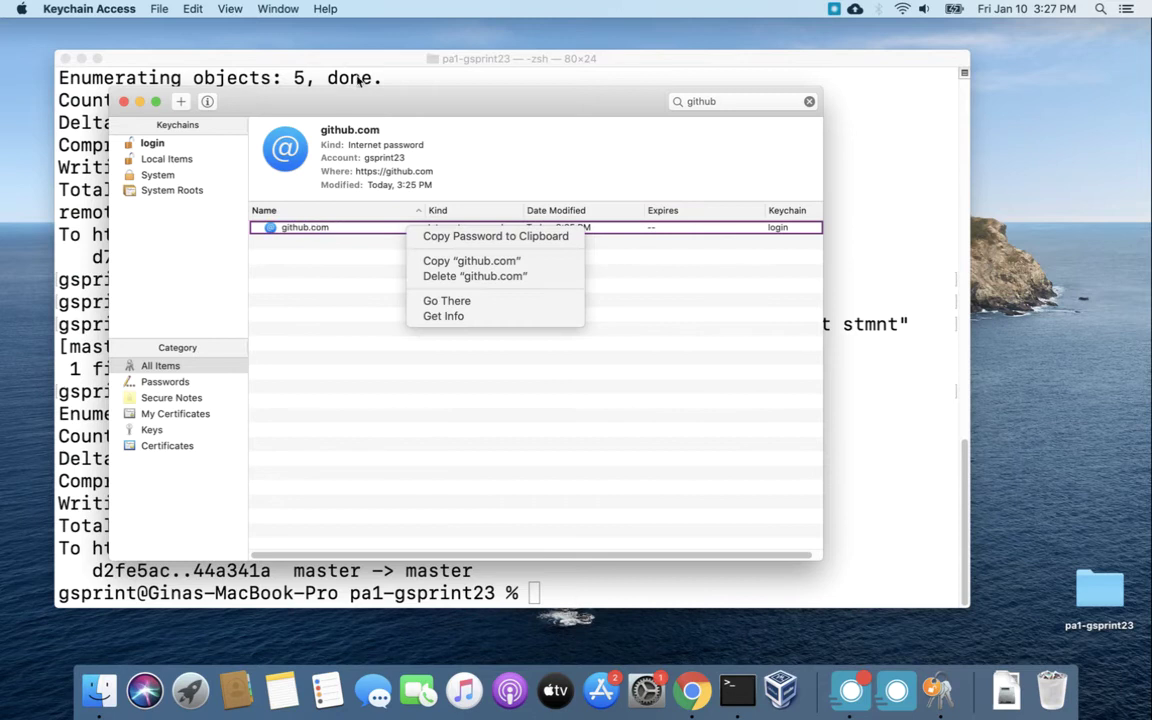
{"action": "left_click", "coordinate": [461, 278]}
{"action": "left_click", "coordinate": [586, 197]}
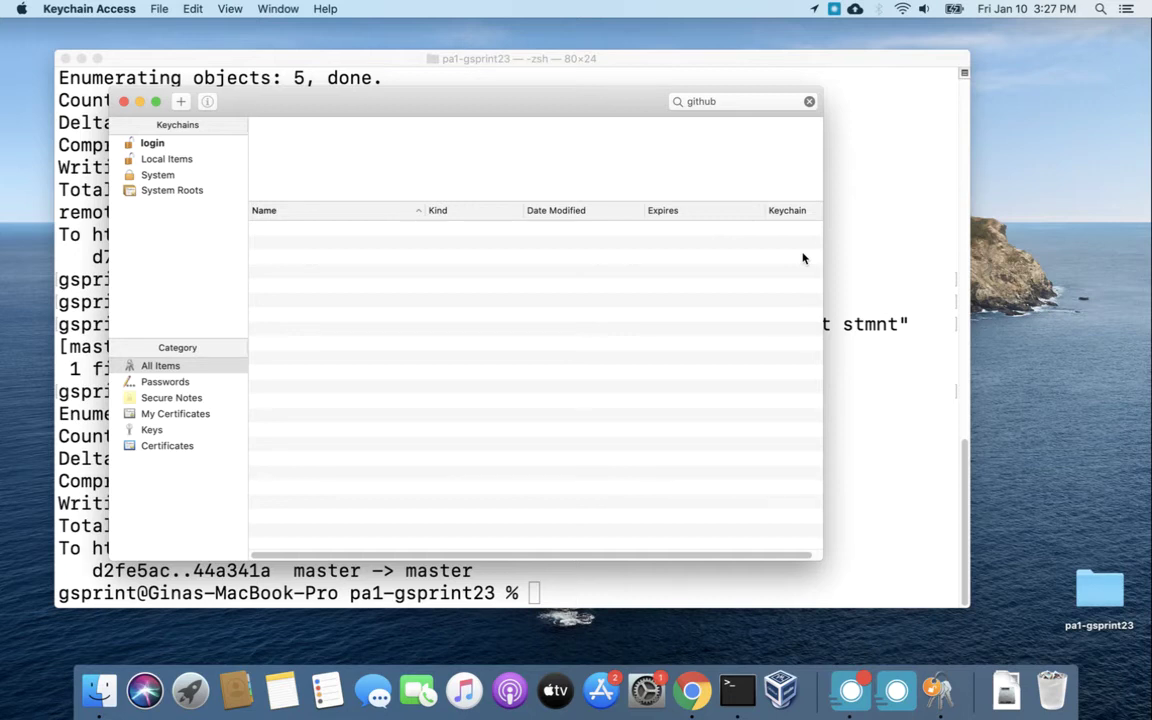
{"action": "mouse_move", "coordinate": [578, 99]}
{"action": "left_mouse_down"}
{"action": "mouse_move", "coordinate": [616, 143]}
{"action": "mouse_move", "coordinate": [597, 99]}
{"action": "left_mouse_up"}
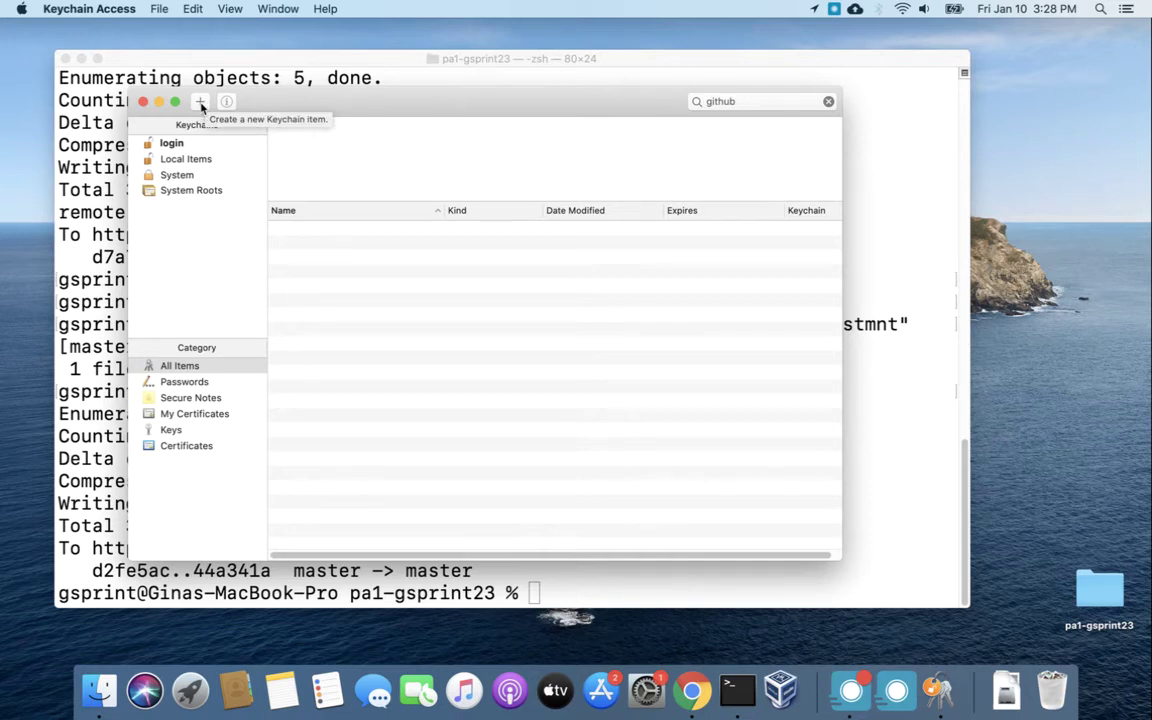
{"action": "left_click", "coordinate": [201, 104]}
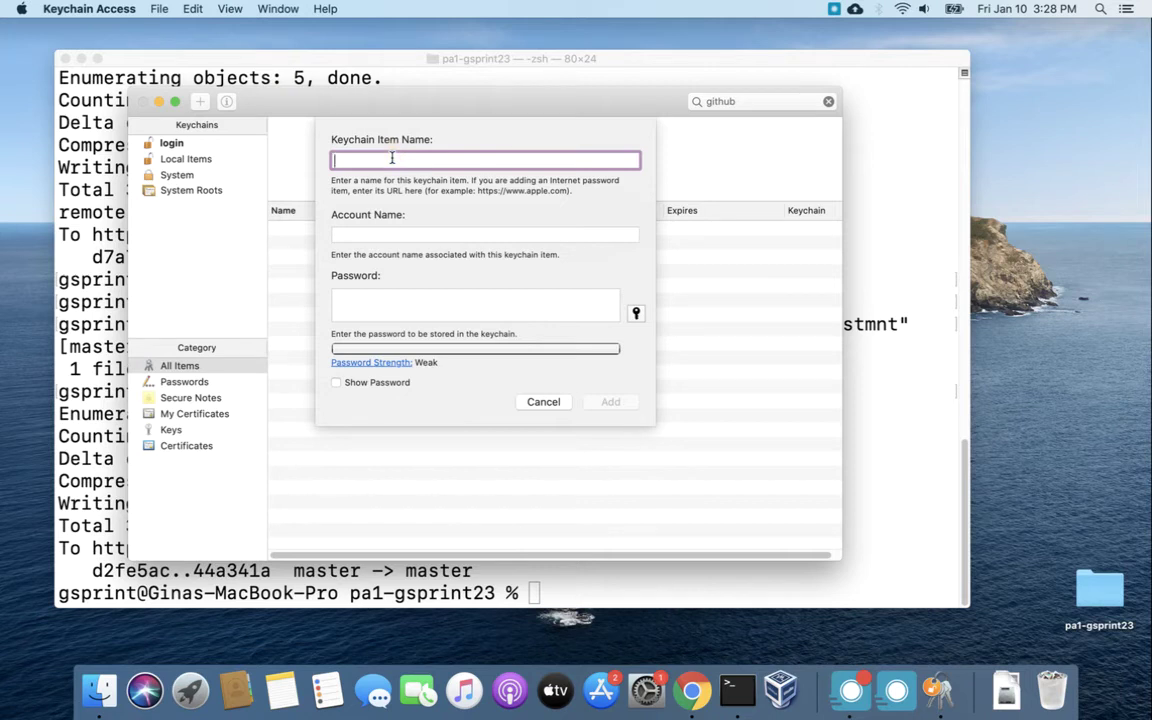
{"action": "type", "text": "https://github.com"}
{"action": "key", "text": "Tab"}
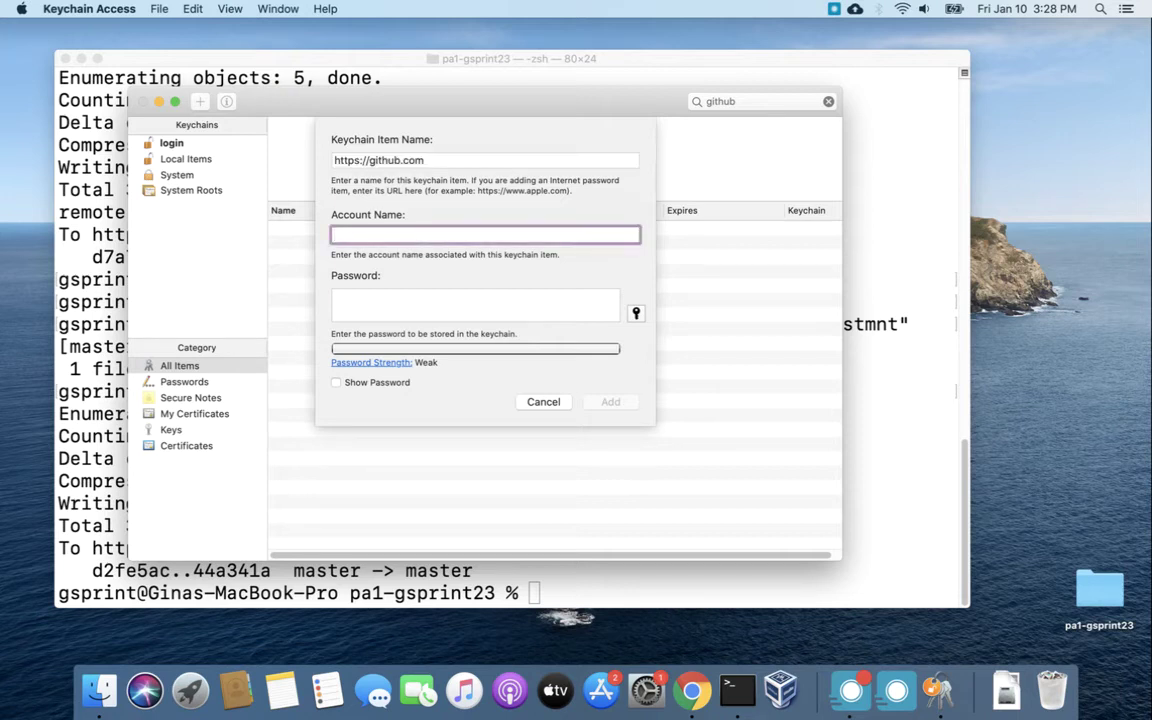
{"action": "type", "text": "gsprint23"}
{"action": "key", "text": "Tab"}
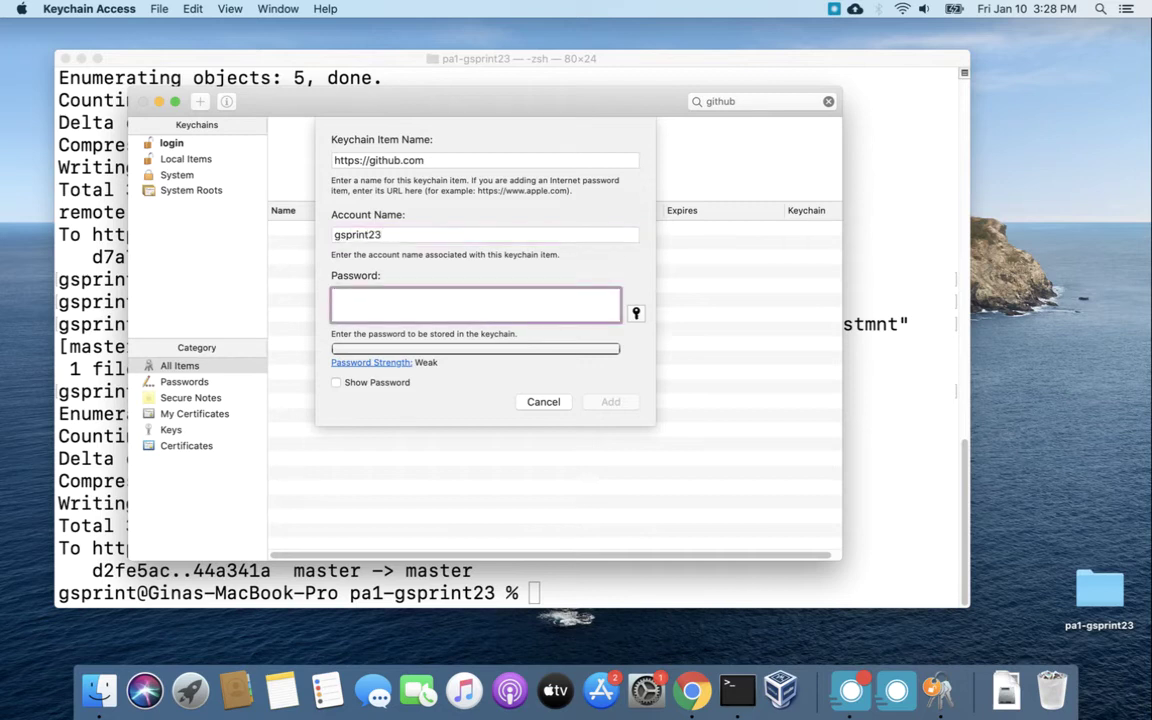
{"action": "type", "text": "********"}
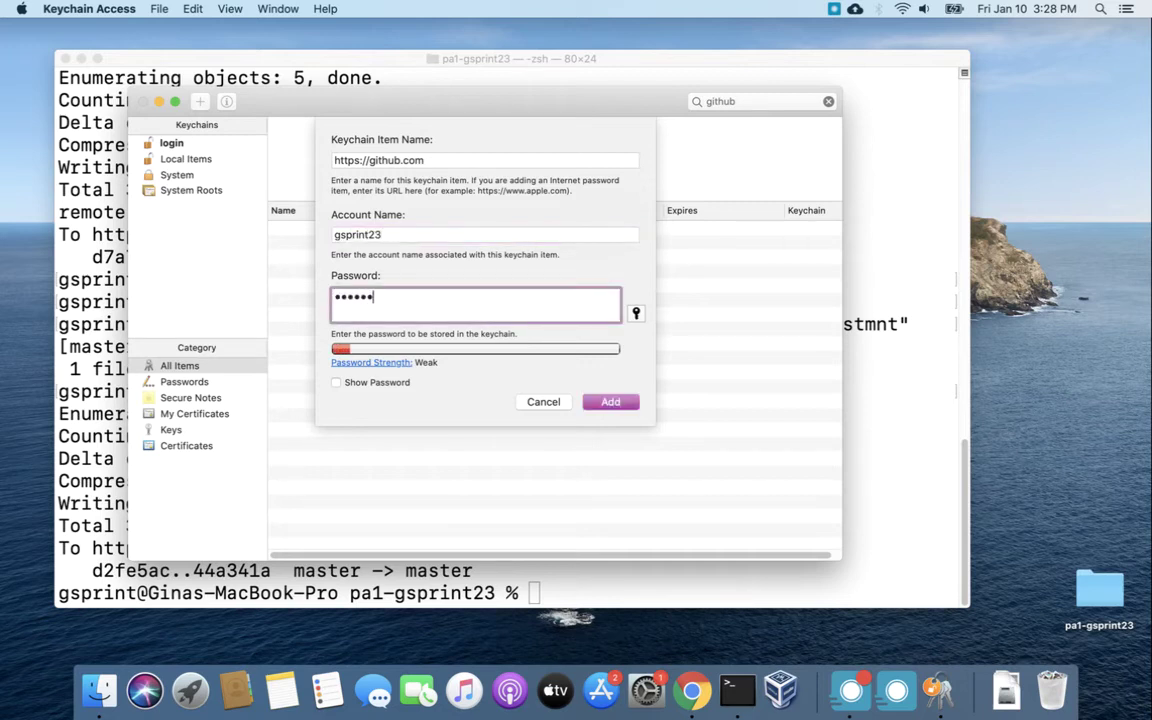
{"action": "type", "text": "**"}
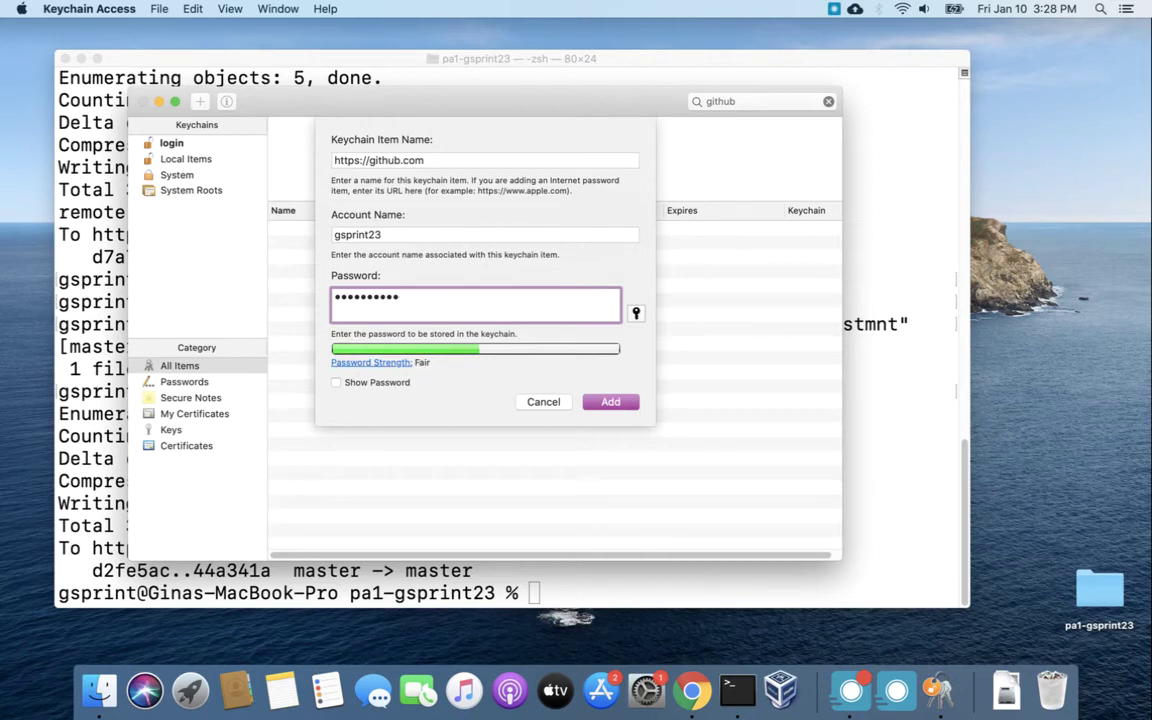
{"action": "key", "text": "BackSpace"}
{"action": "key", "text": "BackSpace"}
{"action": "key", "text": "BackSpace"}
{"action": "key", "text": "BackSpace"}
{"action": "key", "text": "BackSpace"}
{"action": "key", "text": "BackSpace"}
{"action": "key", "text": "BackSpace"}
{"action": "key", "text": "BackSpace"}
{"action": "key", "text": "BackSpace"}
{"action": "key", "text": "BackSpace"}
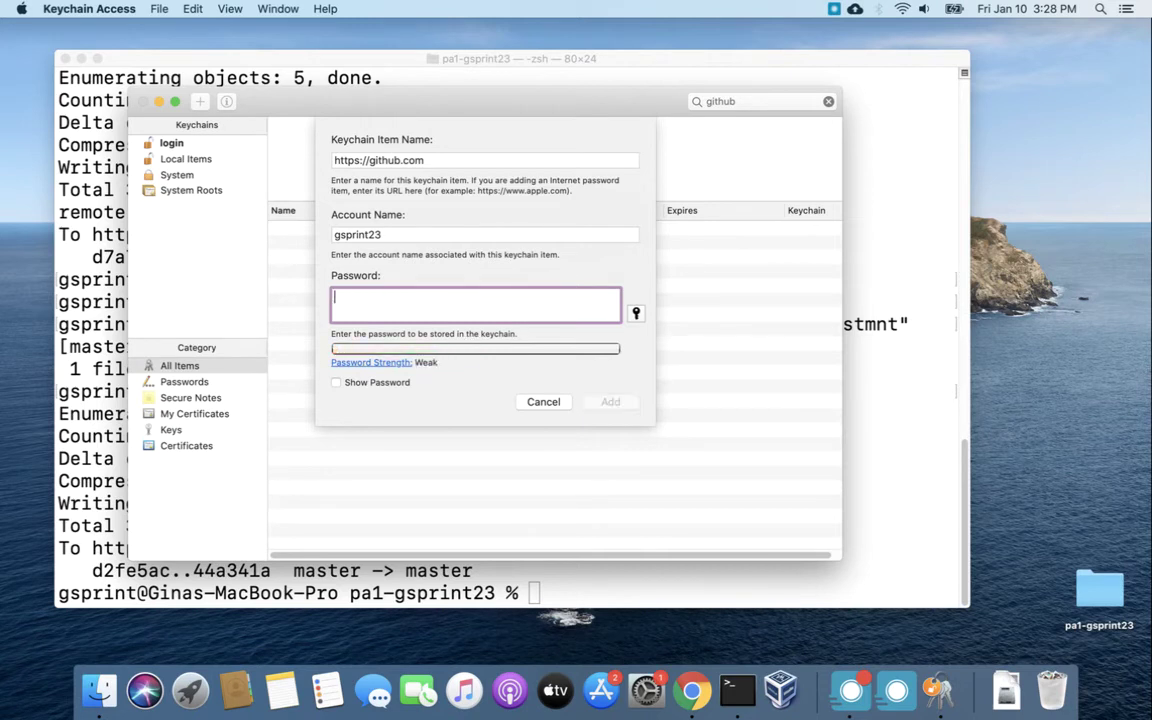
{"action": "type", "text": "**********"}
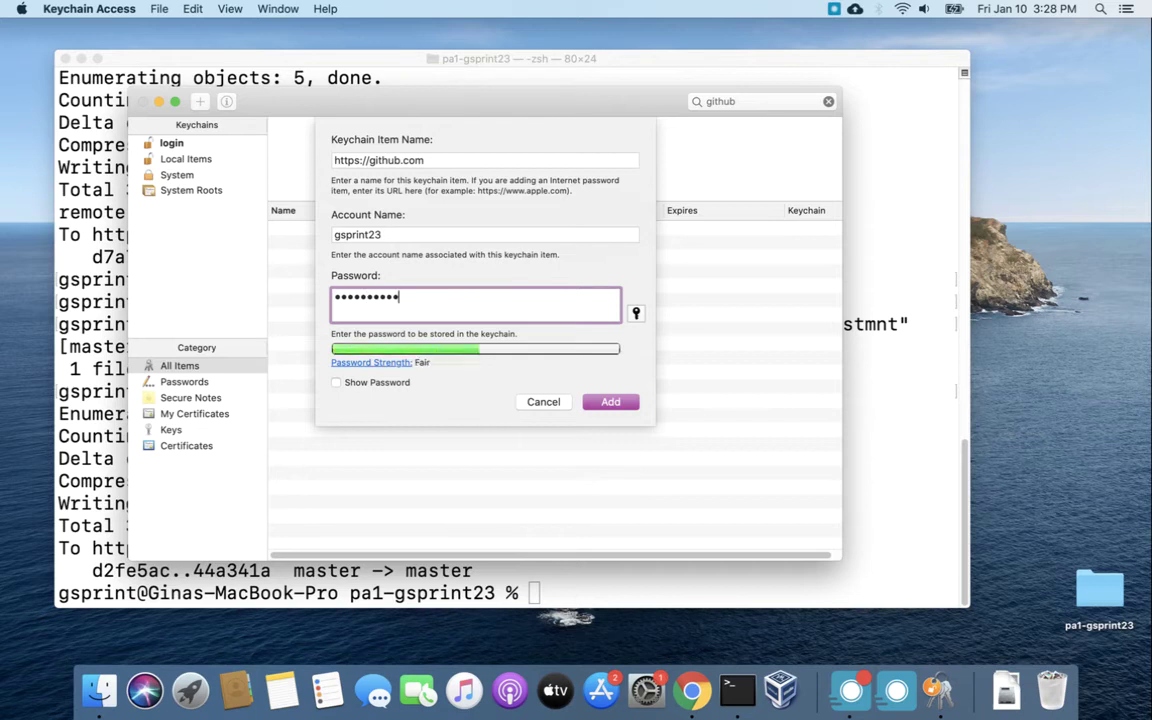
{"action": "left_click", "coordinate": [619, 405]}
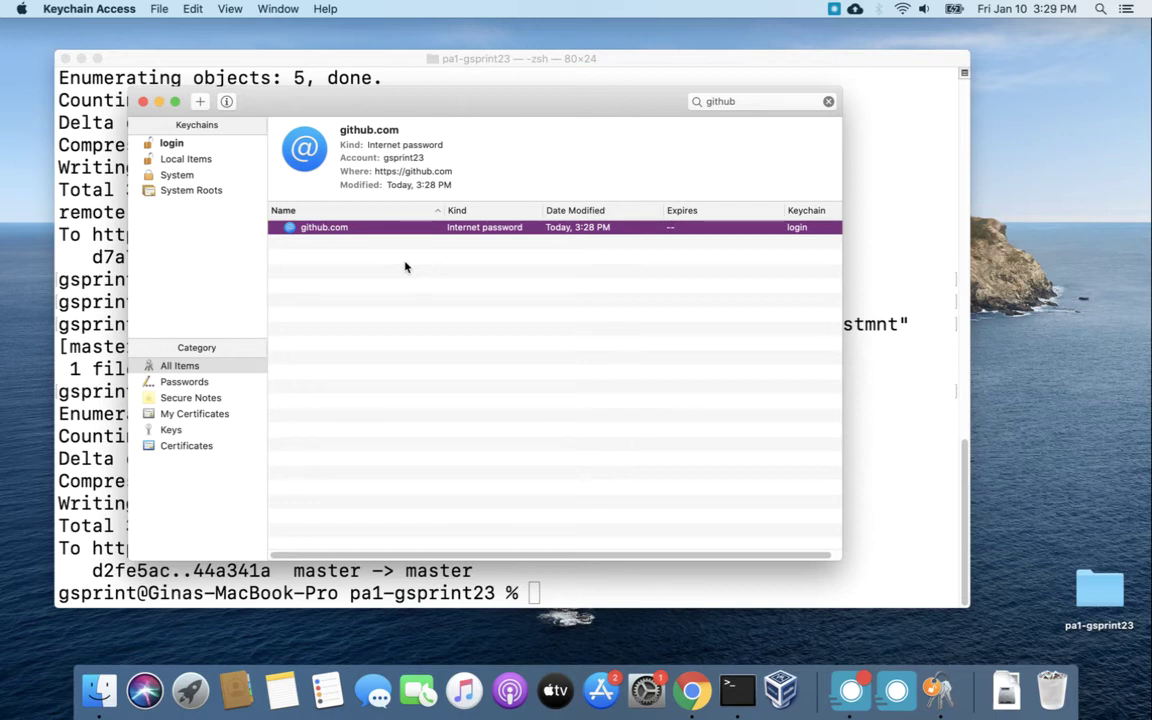
Open the github.com item's Access Control settings and start adding an always-allowed application.
{"action": "double_click", "coordinate": [326, 229]}
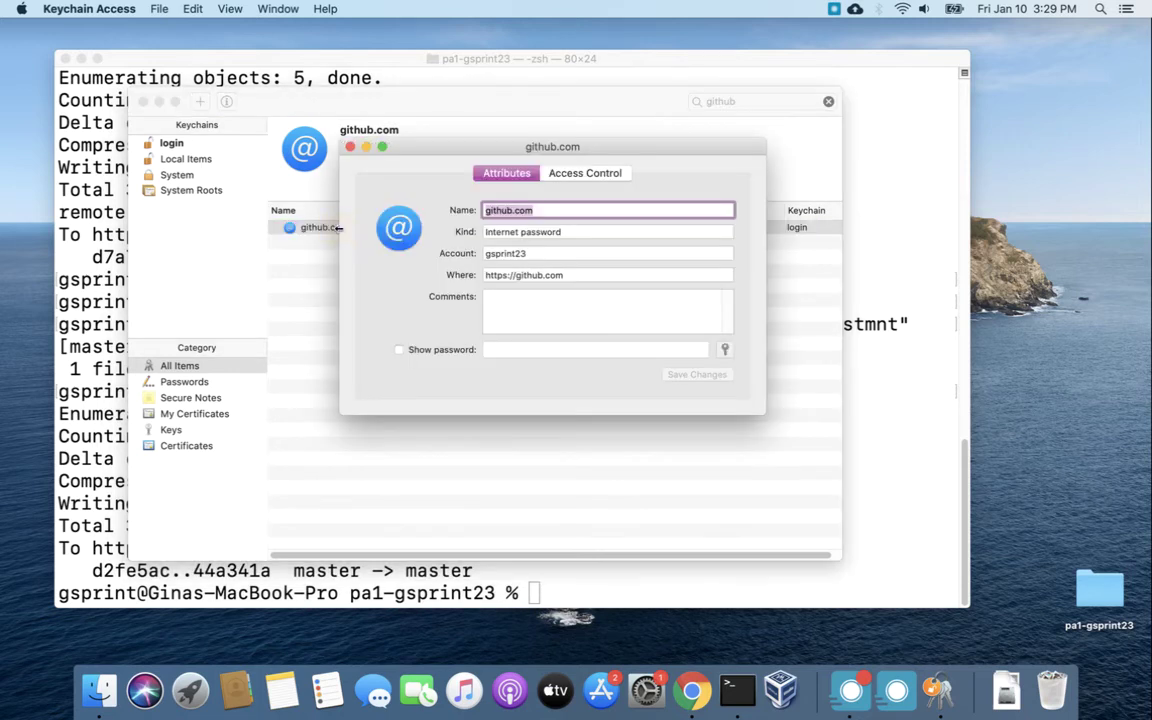
{"action": "left_click", "coordinate": [586, 176]}
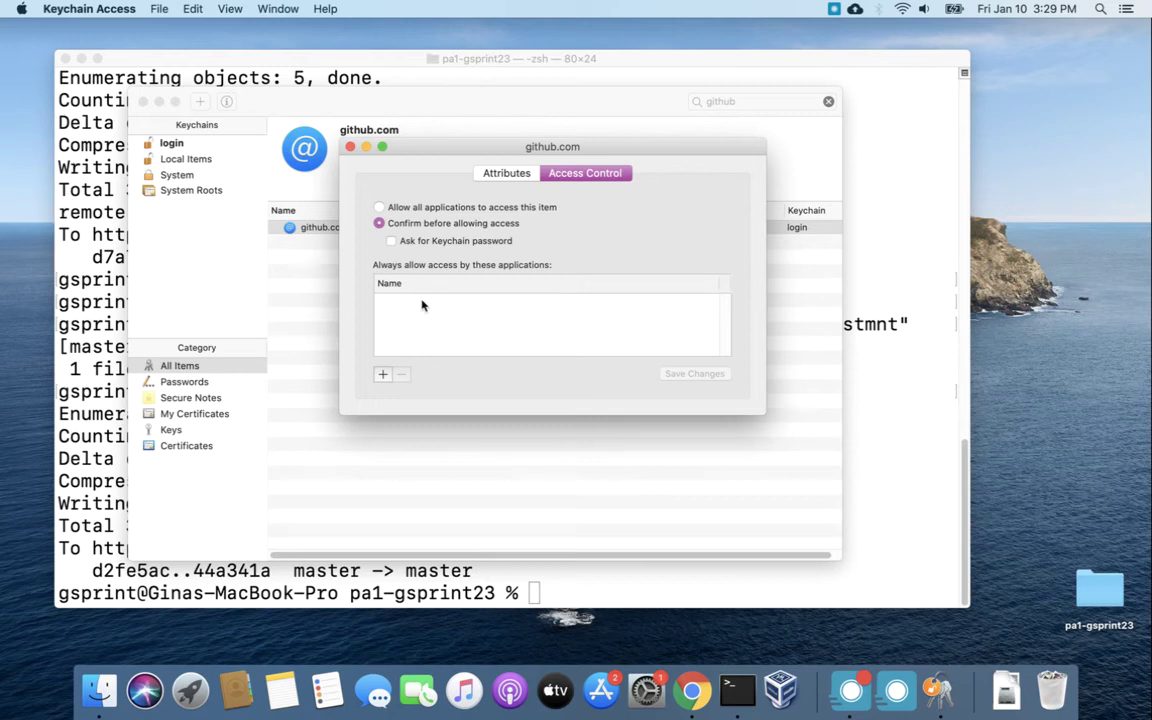
{"action": "left_click", "coordinate": [382, 375]}
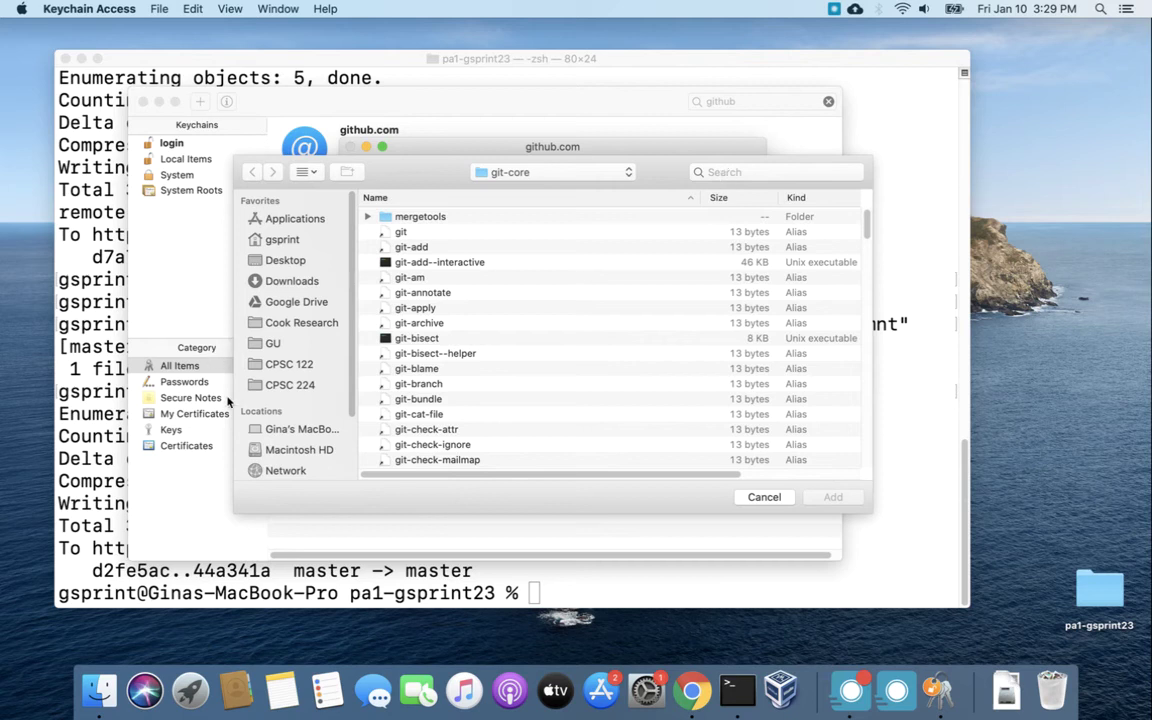
Browse to Macintosh HD/Library/Developer/CommandLineTools/usr/libexec/git-core in the file sheet.
{"action": "left_click", "coordinate": [284, 452]}
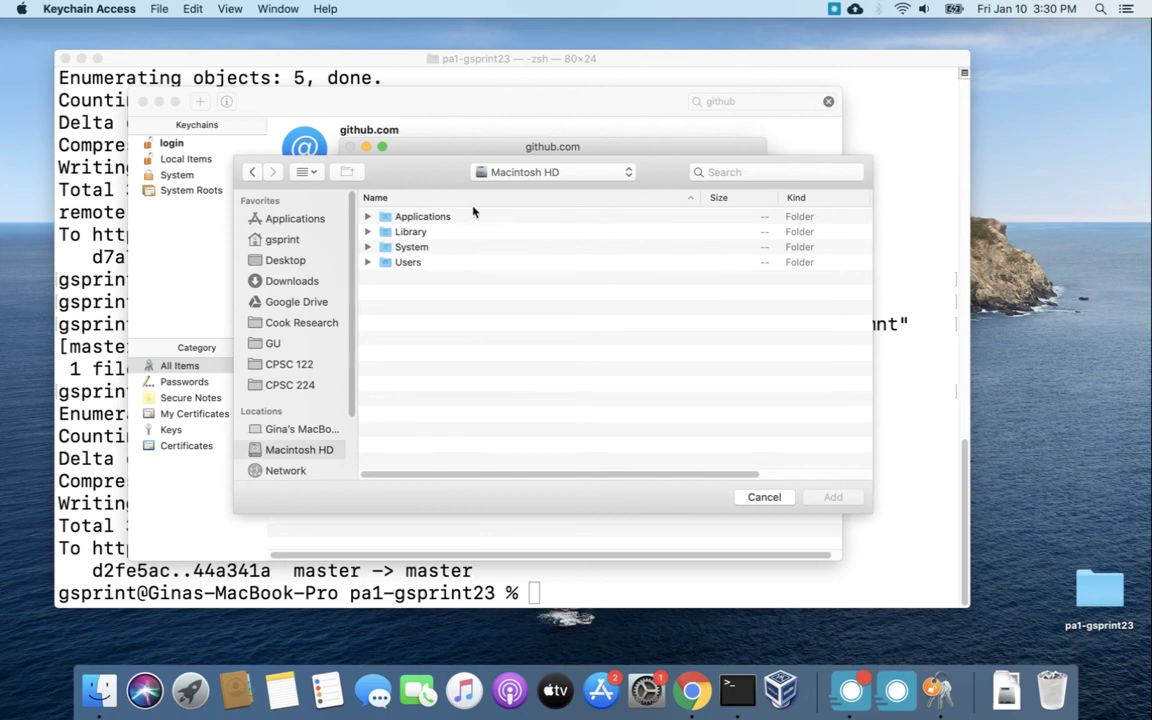
{"action": "double_click", "coordinate": [456, 231]}
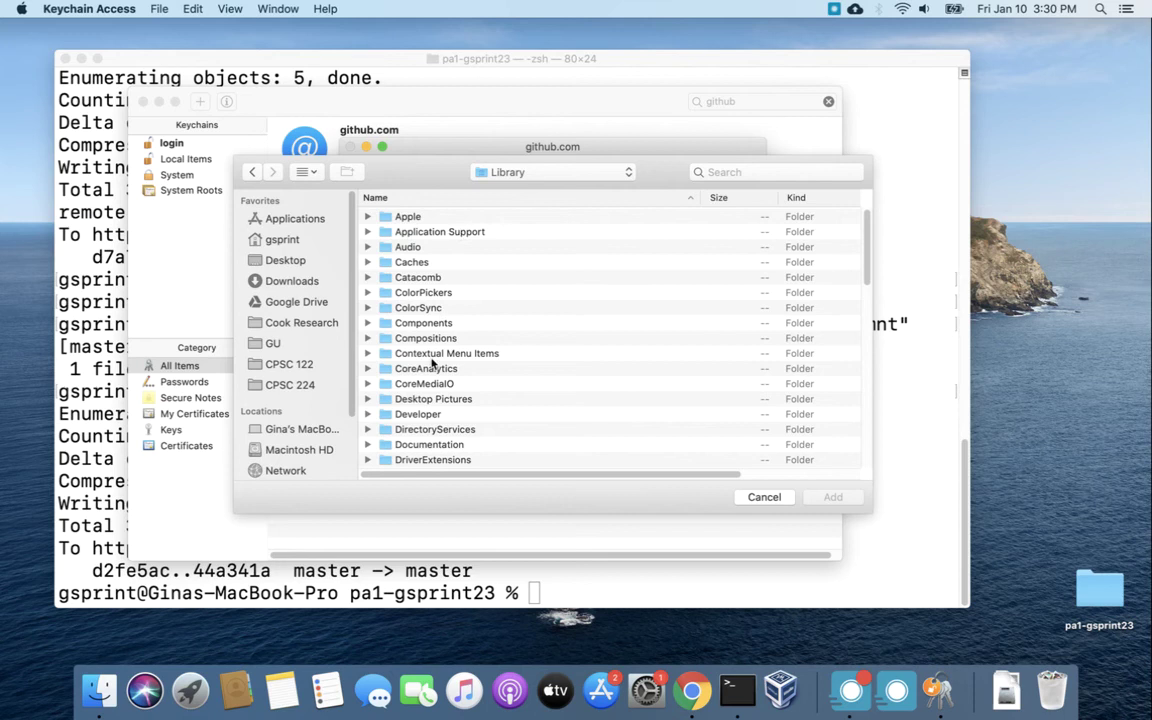
{"action": "double_click", "coordinate": [427, 414]}
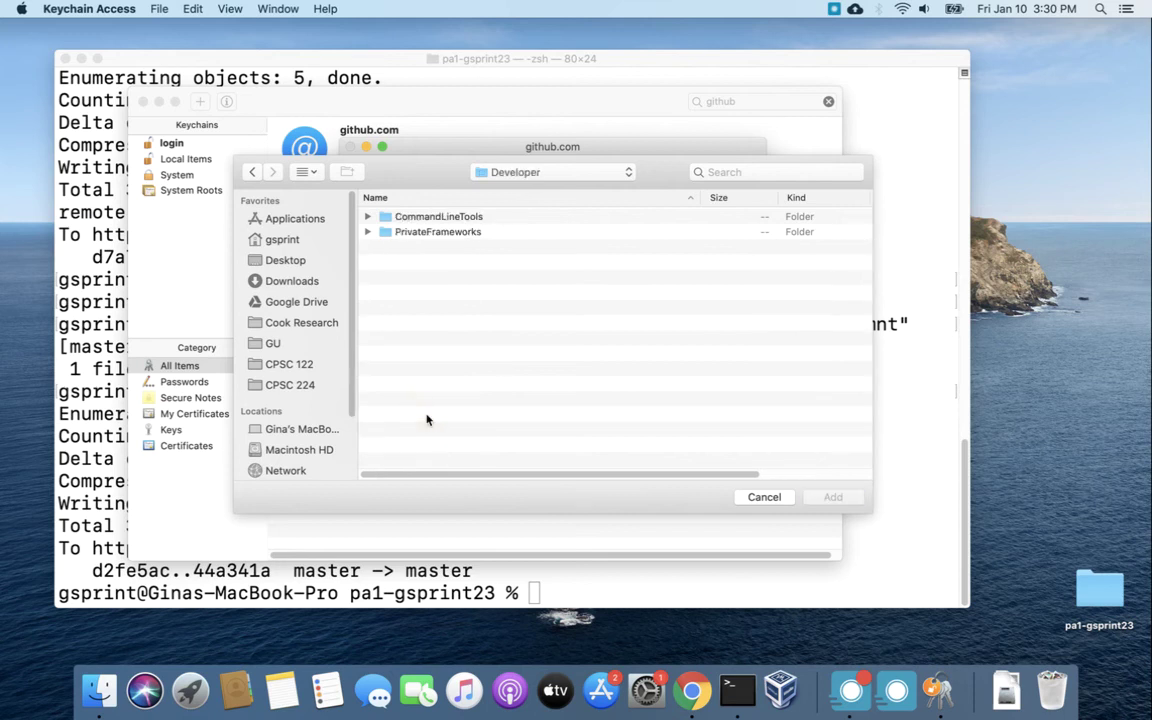
{"action": "double_click", "coordinate": [447, 218]}
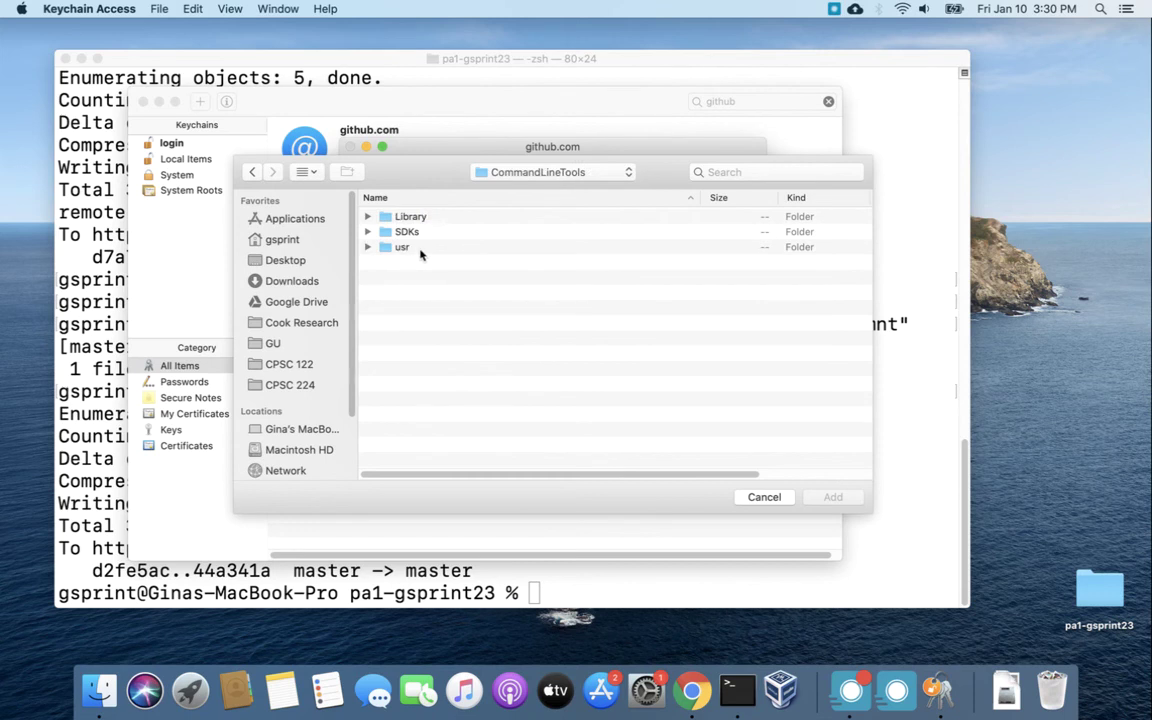
{"action": "left_click", "coordinate": [418, 253]}
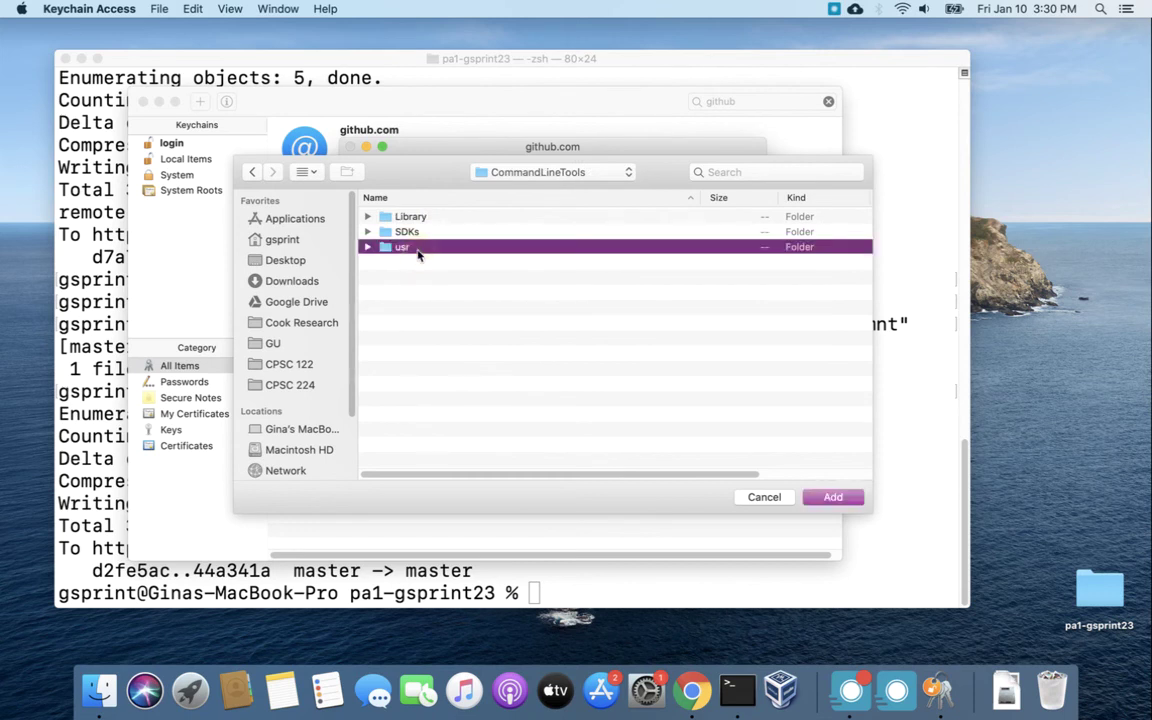
{"action": "double_click", "coordinate": [418, 253]}
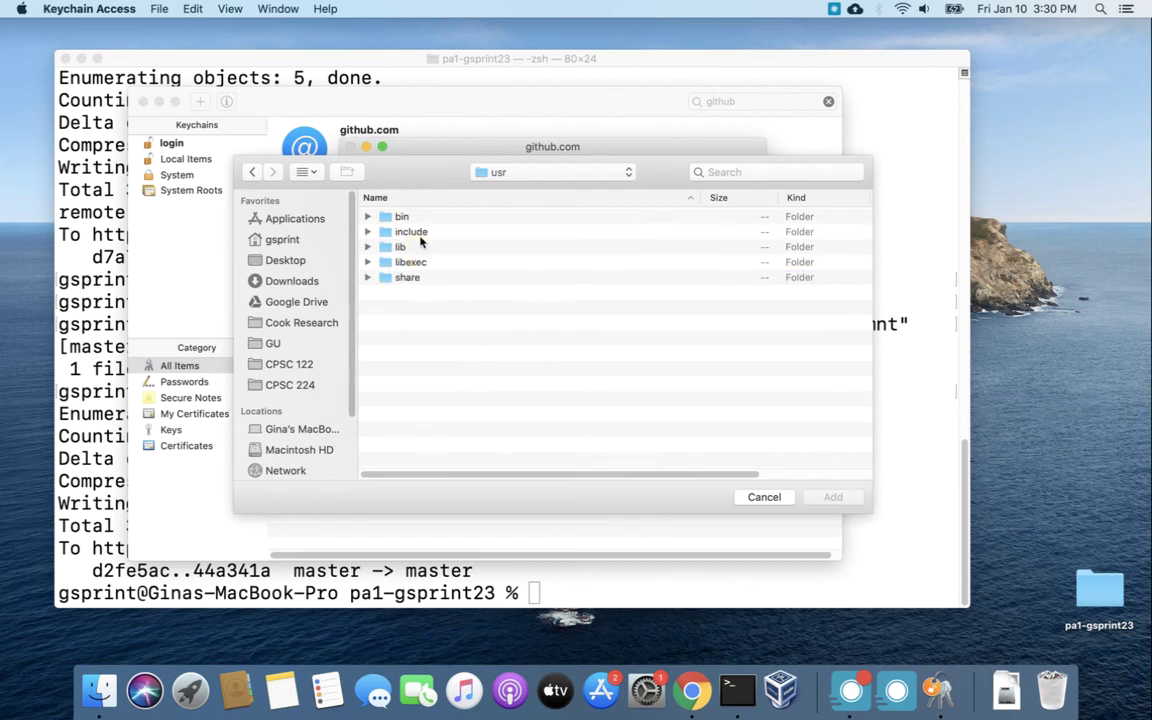
{"action": "left_click", "coordinate": [423, 262]}
{"action": "double_click", "coordinate": [423, 262]}
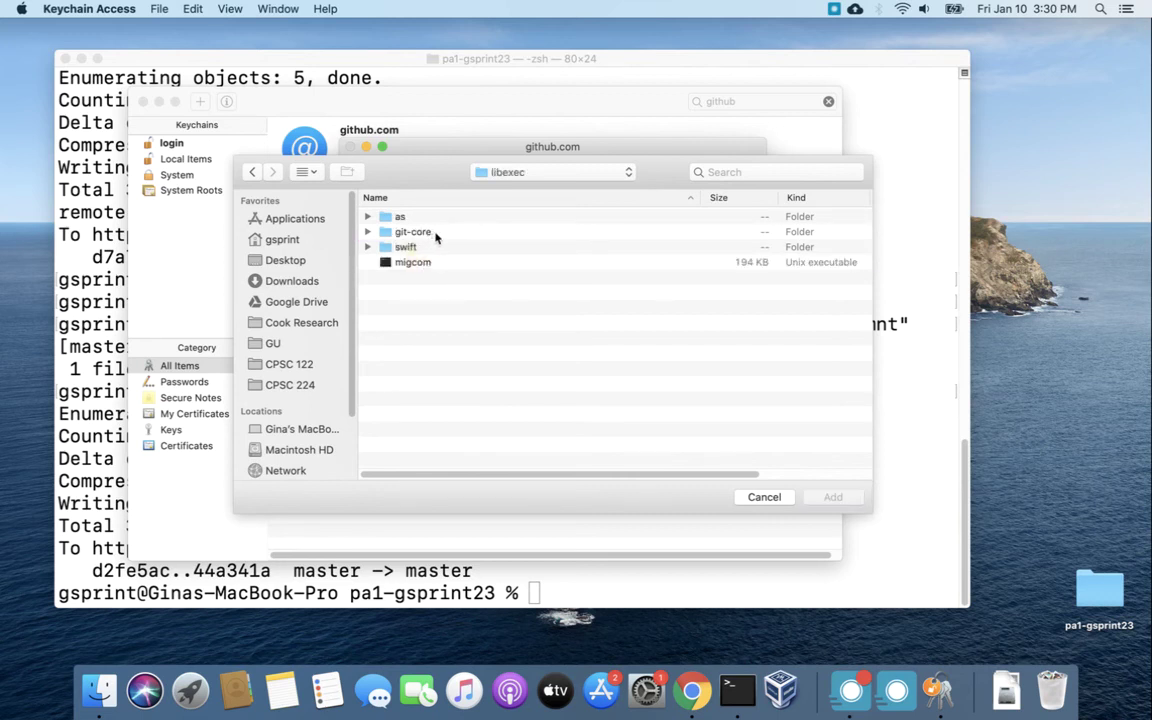
{"action": "double_click", "coordinate": [430, 233]}
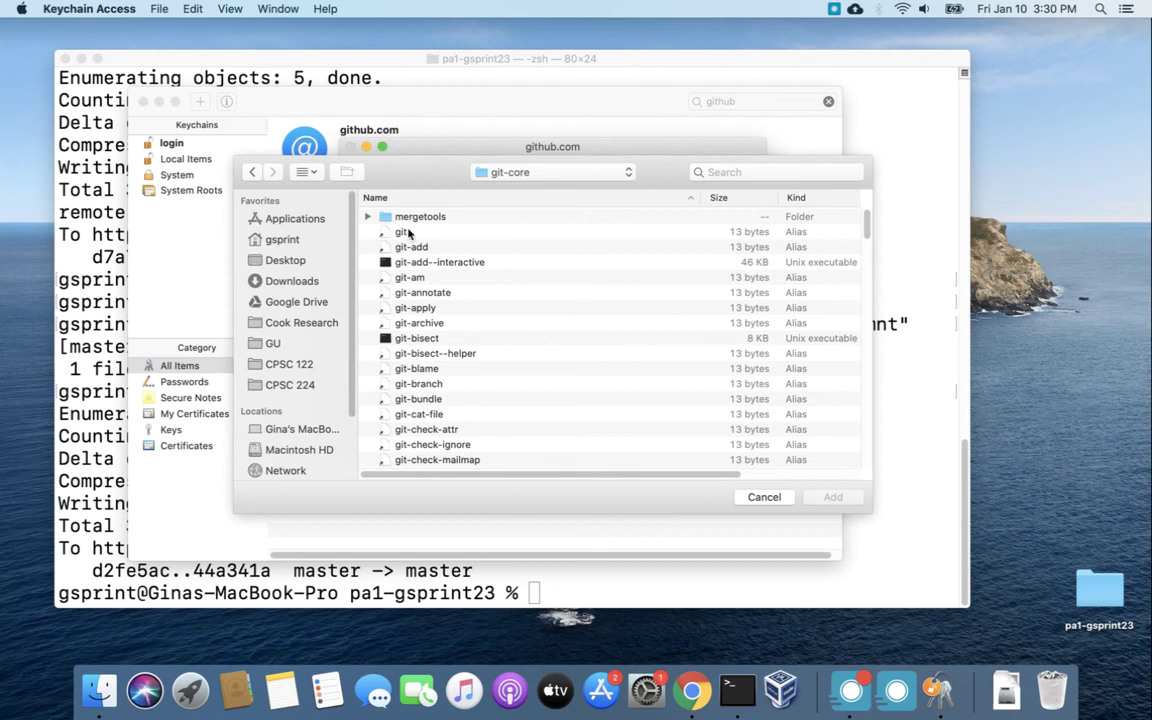
Add git-credential-osxkeychain to the github.com entry's always-allowed applications.
{"action": "scroll", "coordinate": [456, 261], "scroll_direction": "down", "scroll_amount": 20}
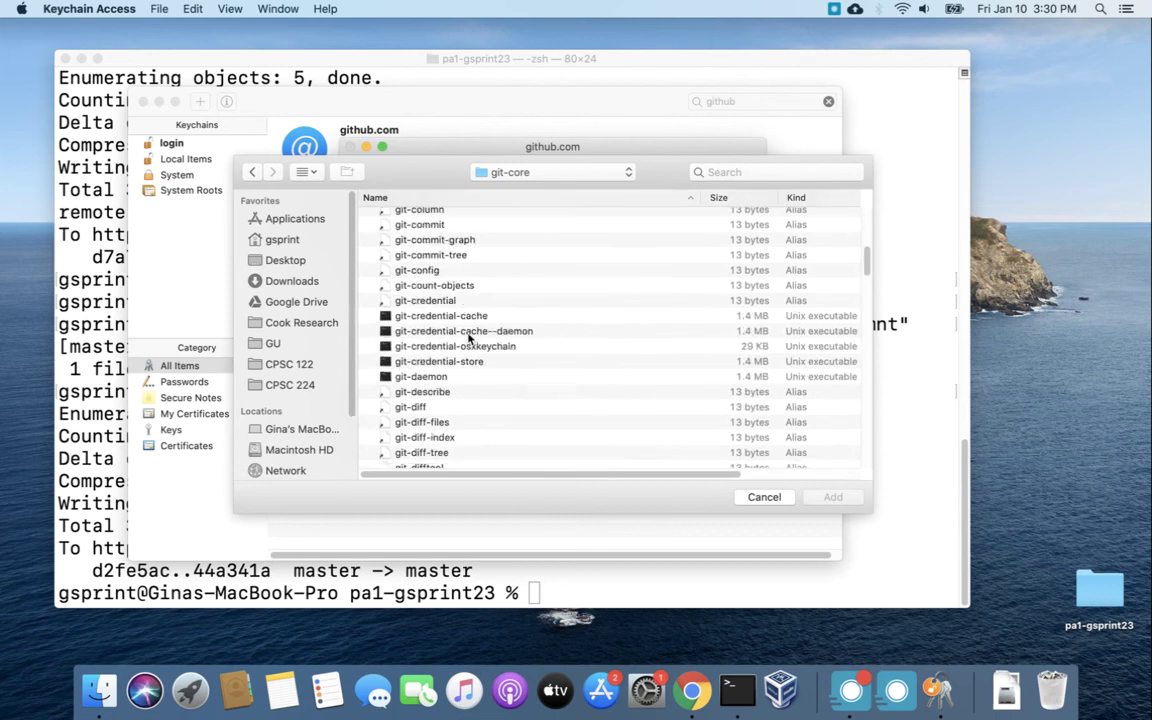
{"action": "scroll", "coordinate": [468, 339], "scroll_direction": "down", "scroll_amount": 2}
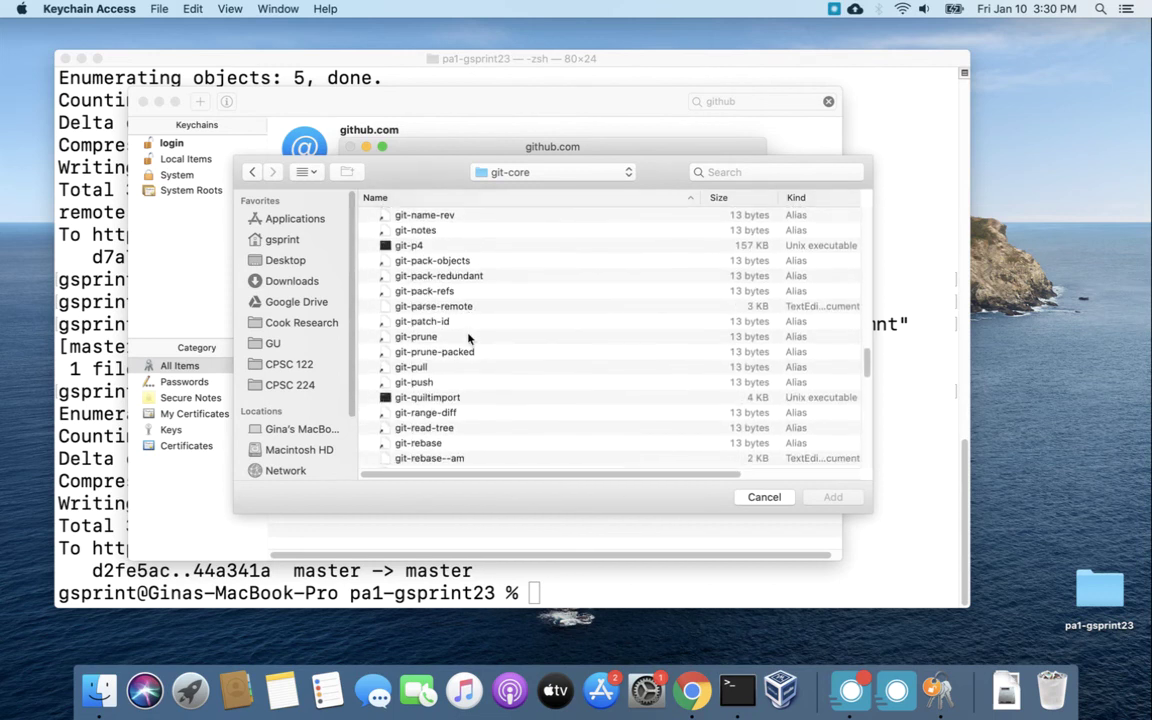
{"action": "scroll", "coordinate": [468, 339], "scroll_direction": "up", "scroll_amount": 15}
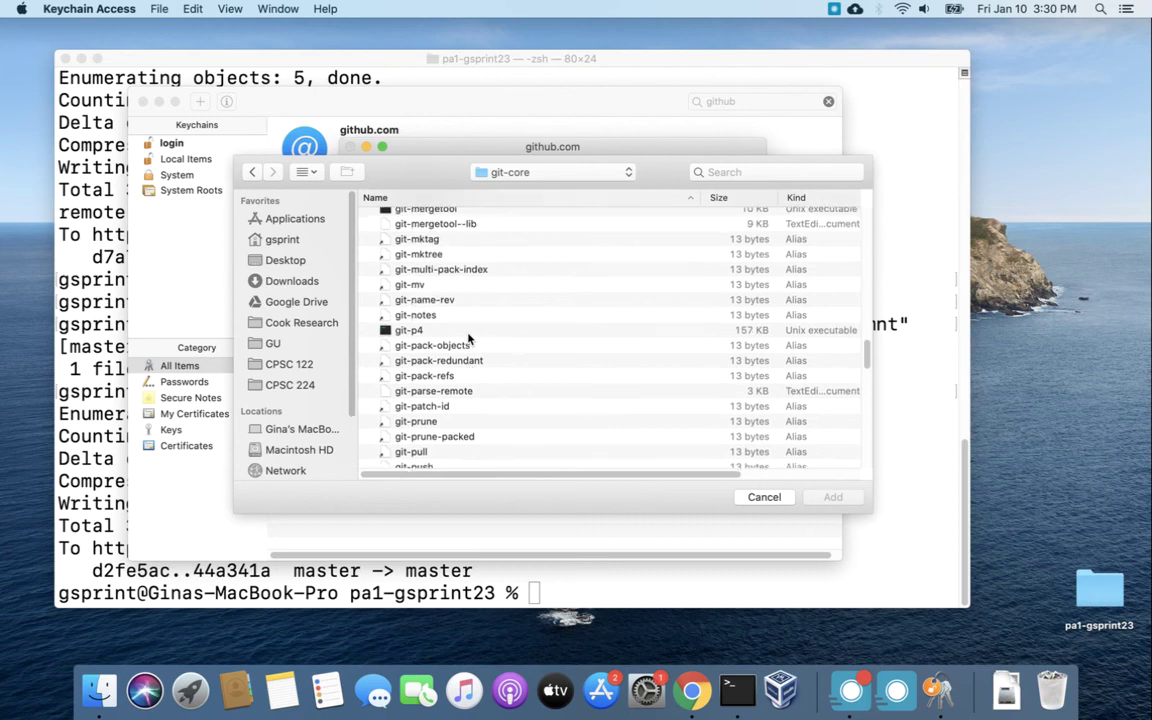
{"action": "scroll", "coordinate": [468, 339], "scroll_direction": "up", "scroll_amount": 5}
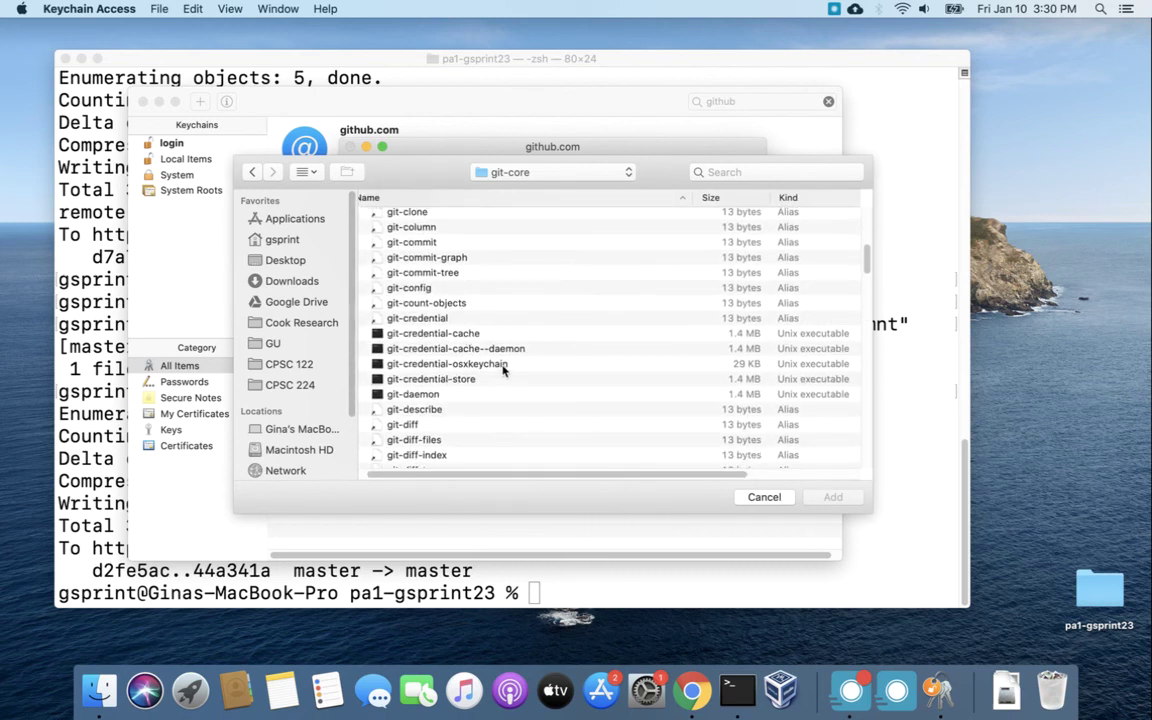
{"action": "left_click", "coordinate": [432, 366]}
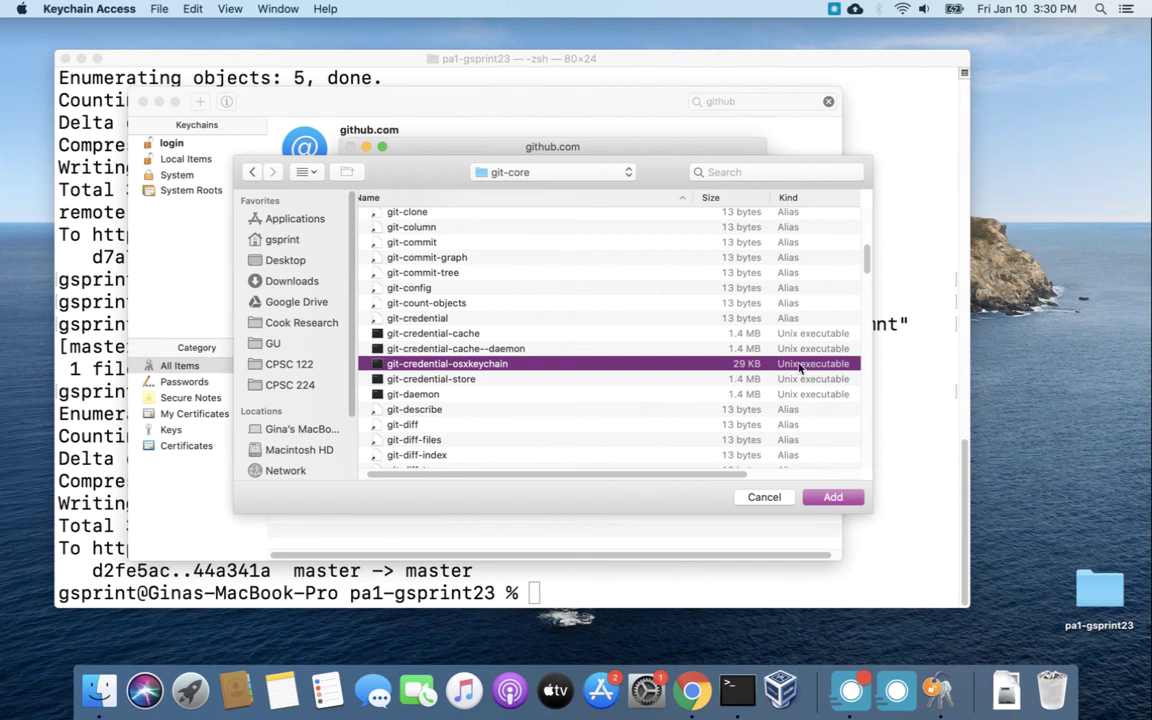
{"action": "left_click", "coordinate": [834, 497]}
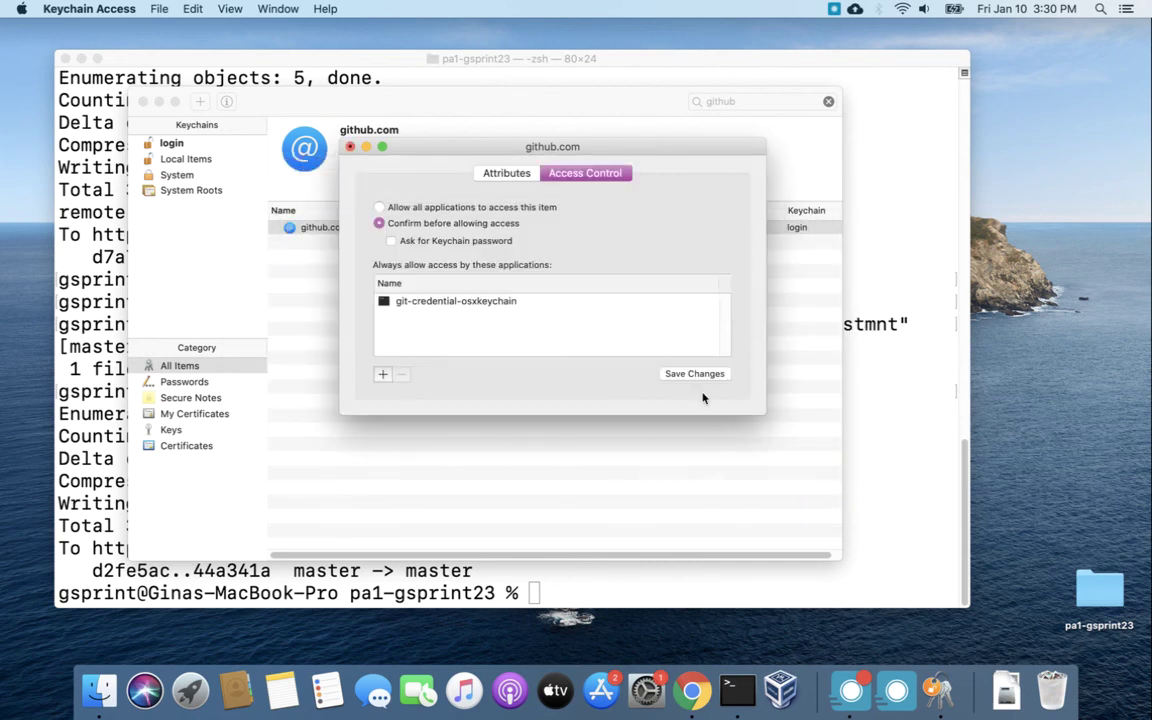
Save the access change, authorizing with the login keychain password, then close the github.com info window.
{"action": "left_click", "coordinate": [694, 374]}
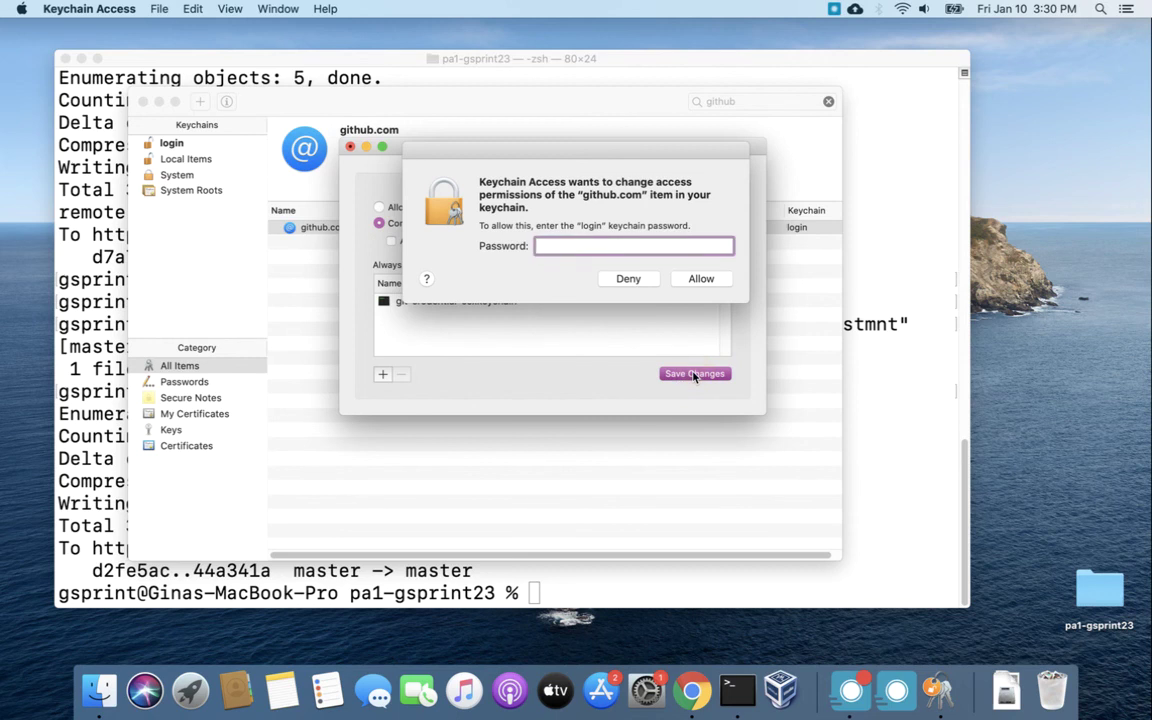
{"action": "type", "text": "••••••"}
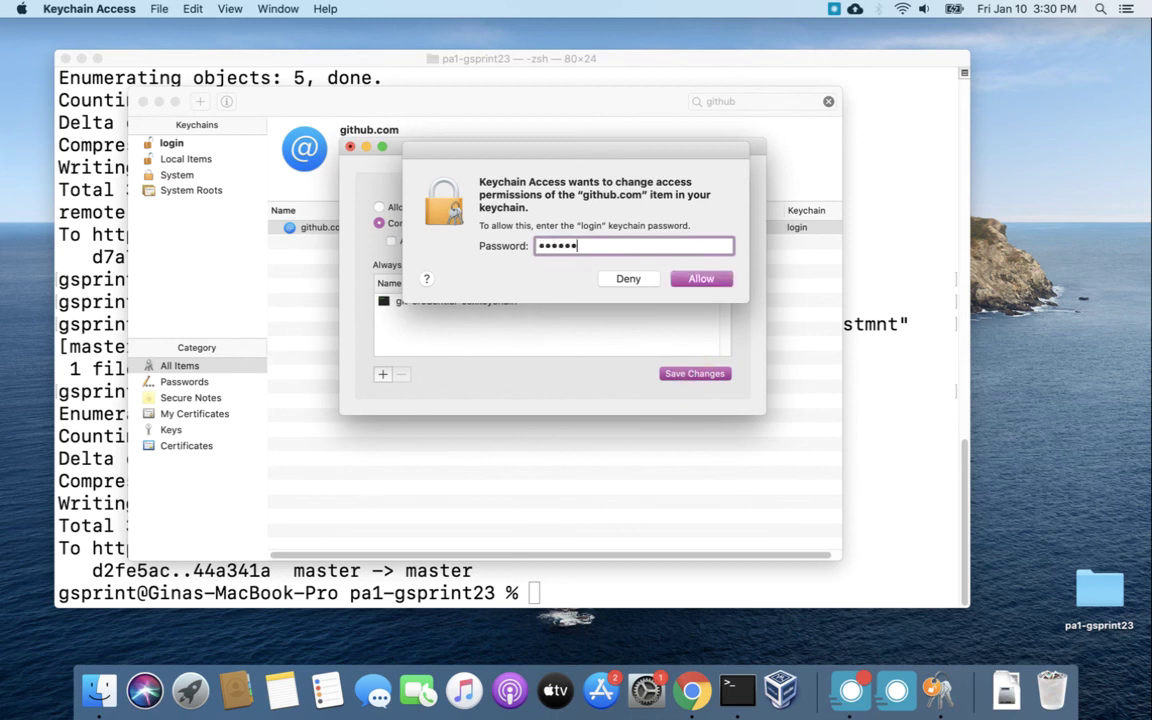
{"action": "type", "text": "••••"}
{"action": "left_click", "coordinate": [701, 279]}
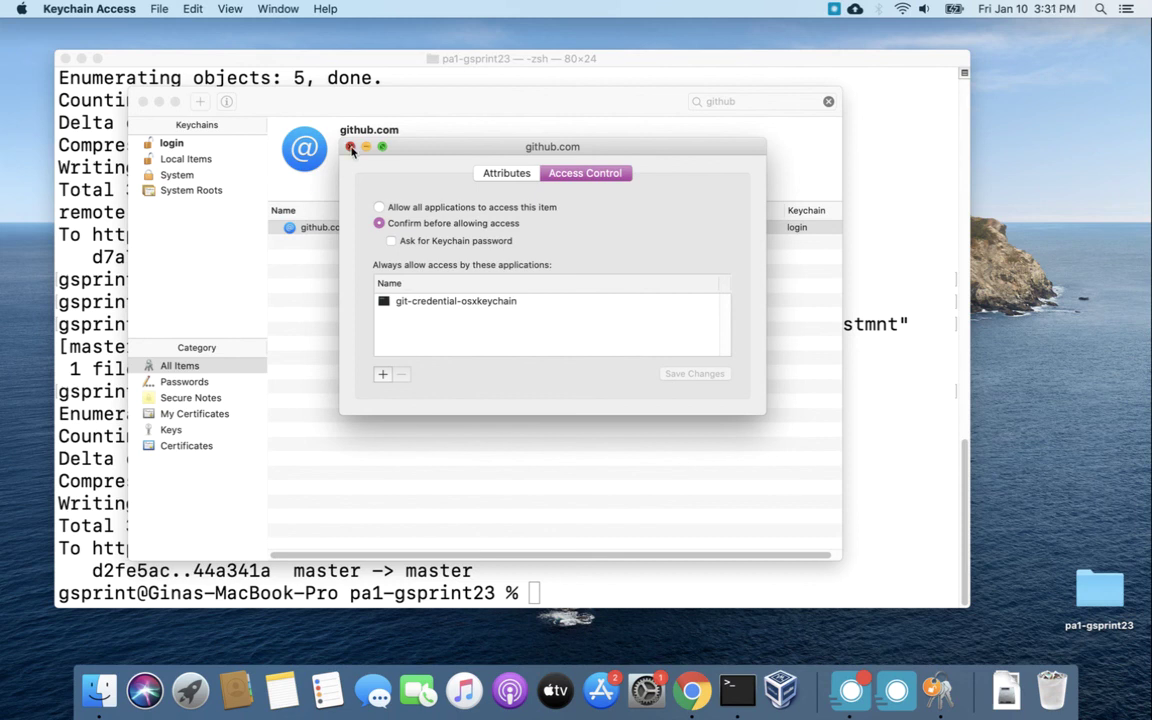
{"action": "left_click", "coordinate": [350, 147]}
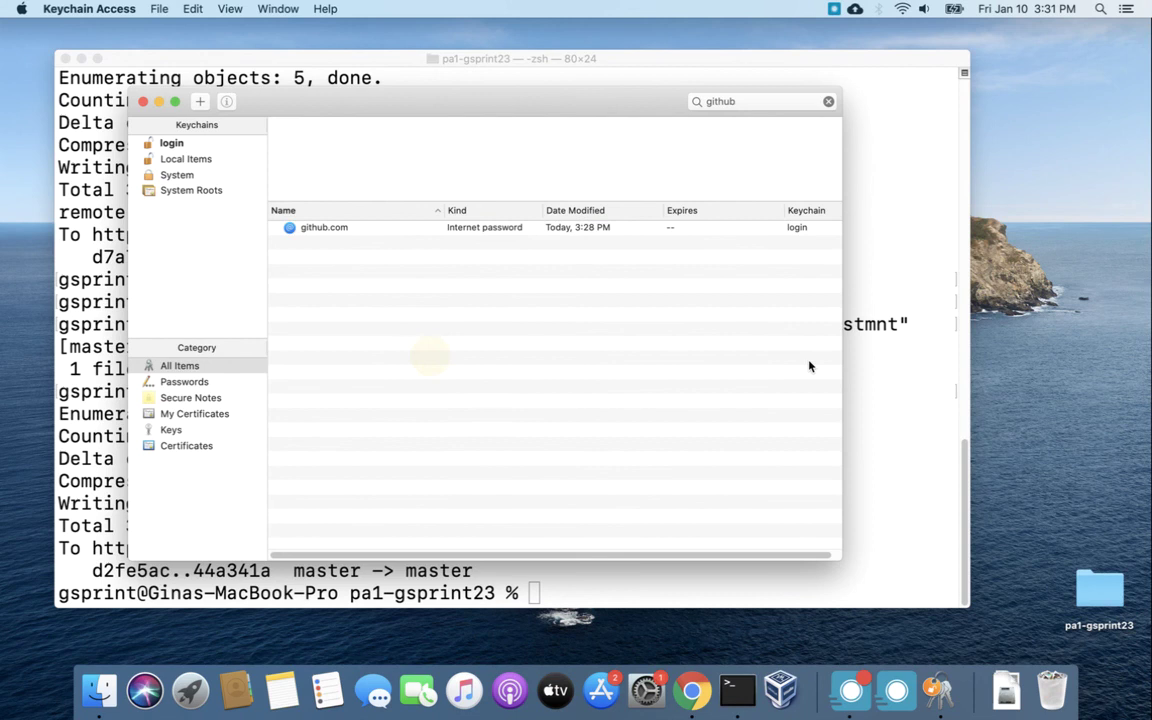
{"action": "left_click", "coordinate": [897, 360]}
Delete the Another cout statement line from Main.cpp in vim and save with :wq.
{"action": "type", "text": "vim Main.cpp"}
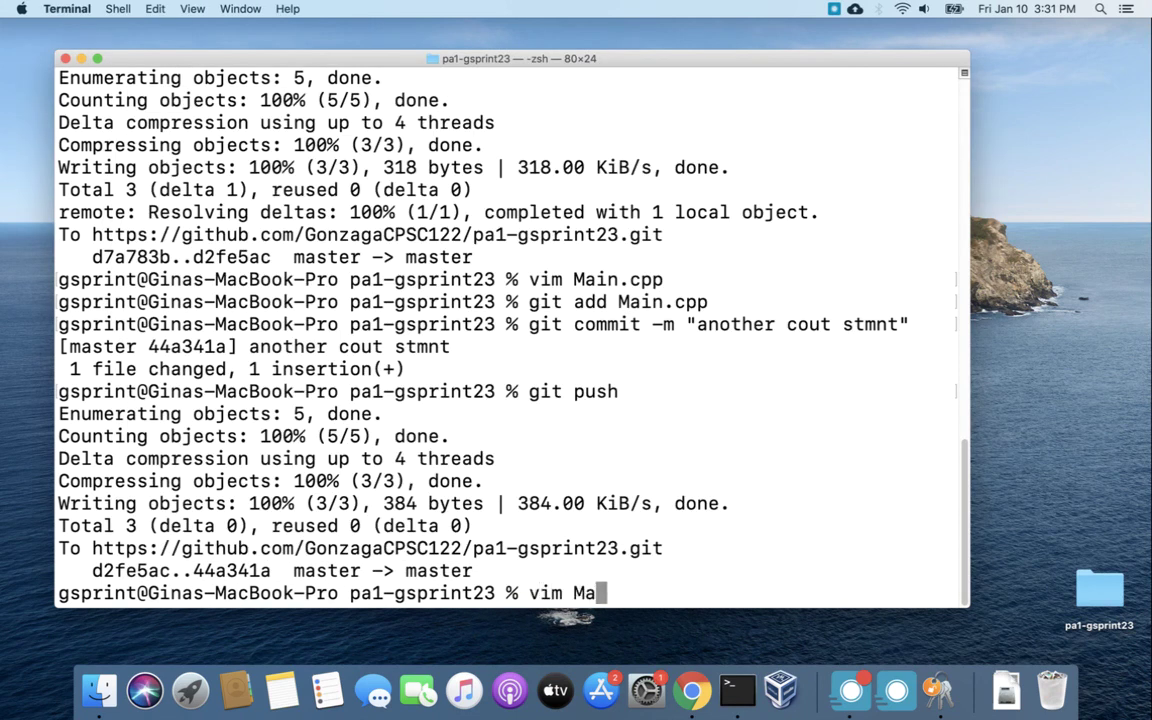
{"action": "key", "text": "Return"}
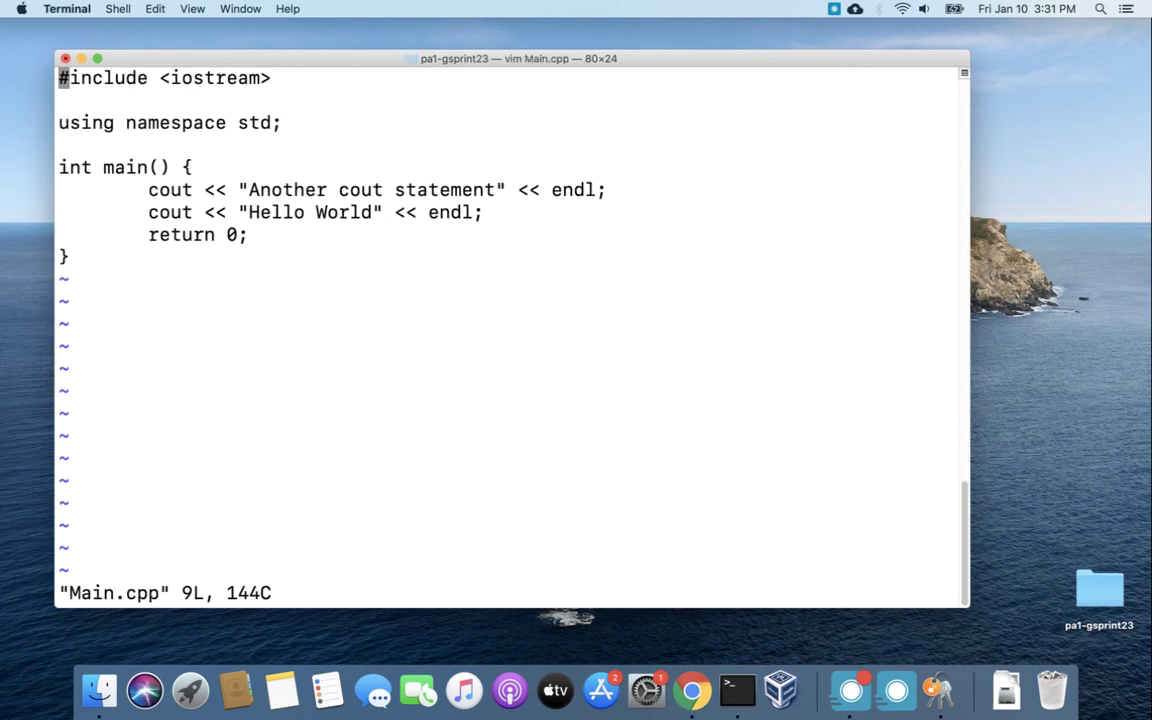
{"action": "key", "text": "i"}
{"action": "key", "text": "Down"}
{"action": "key", "text": "Down"}
{"action": "key", "text": "Down"}
{"action": "key", "text": "Down"}
{"action": "key", "text": "Down"}
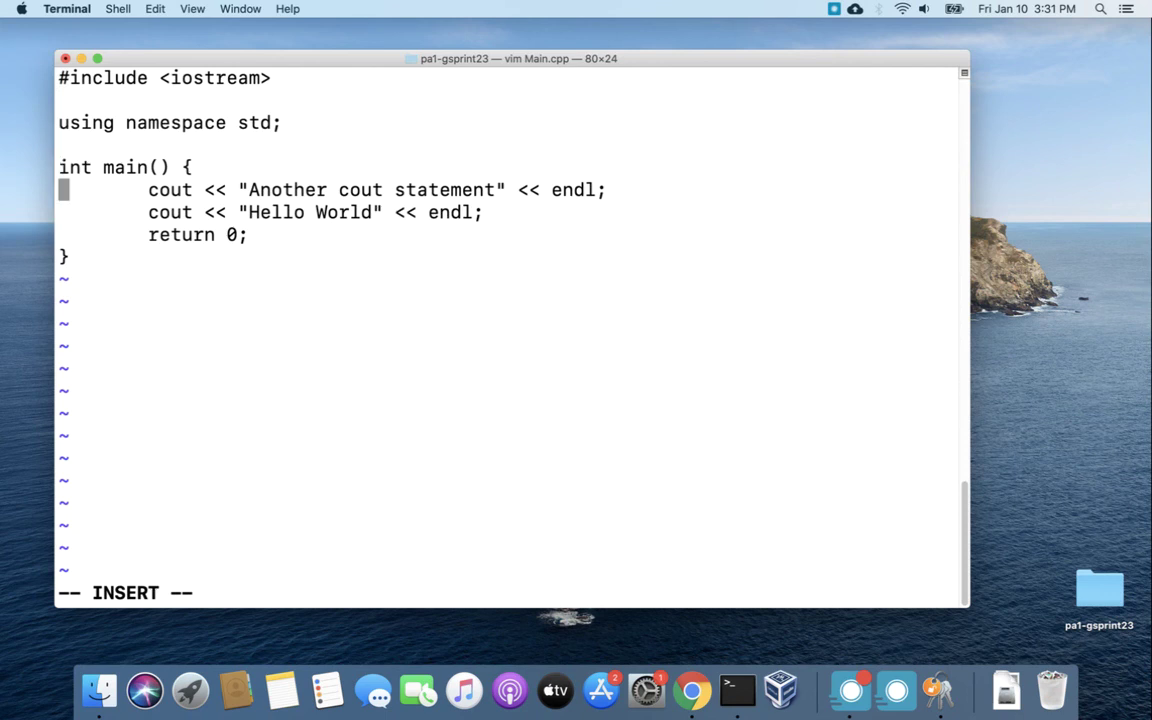
{"action": "type", "text": "dd"}
{"action": "key", "text": "BackSpace"}
{"action": "key", "text": "BackSpace"}
{"action": "key", "text": "Escape"}
{"action": "key", "text": "d"}
{"action": "key", "text": "d"}
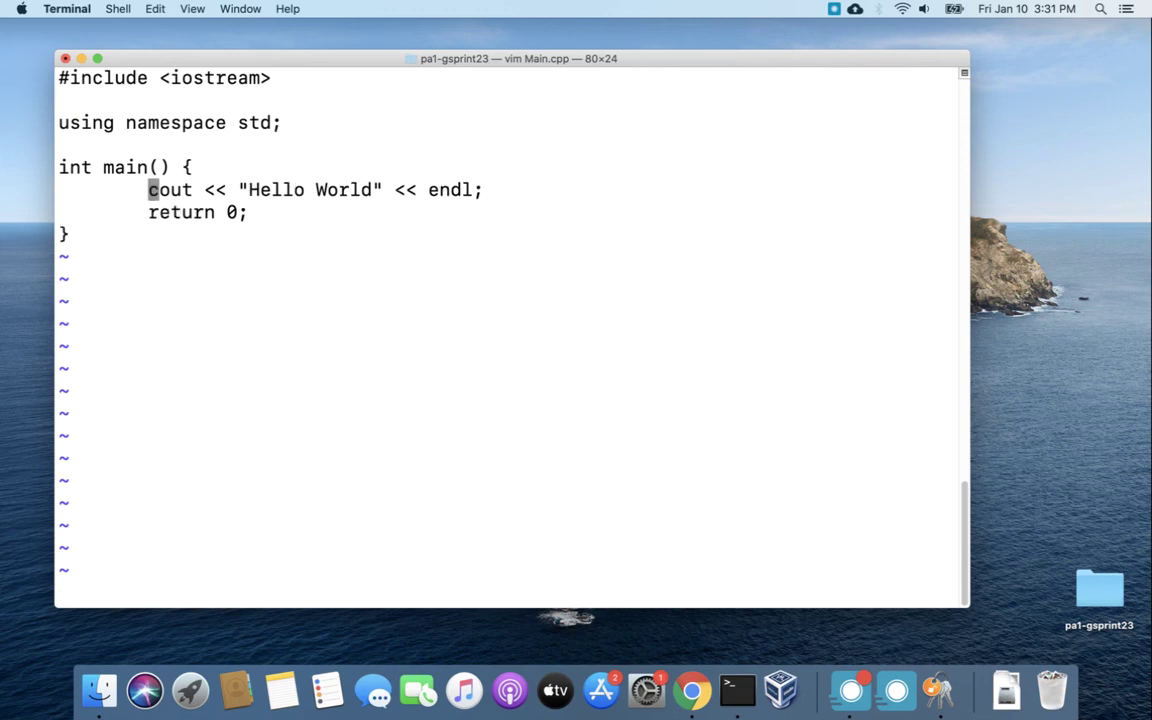
{"action": "type", "text": ":wq"}
{"action": "key", "text": "Return"}
Stage Main.cpp, commit it as "delete cout", and git push to GitHub.
{"action": "type", "text": "g"}
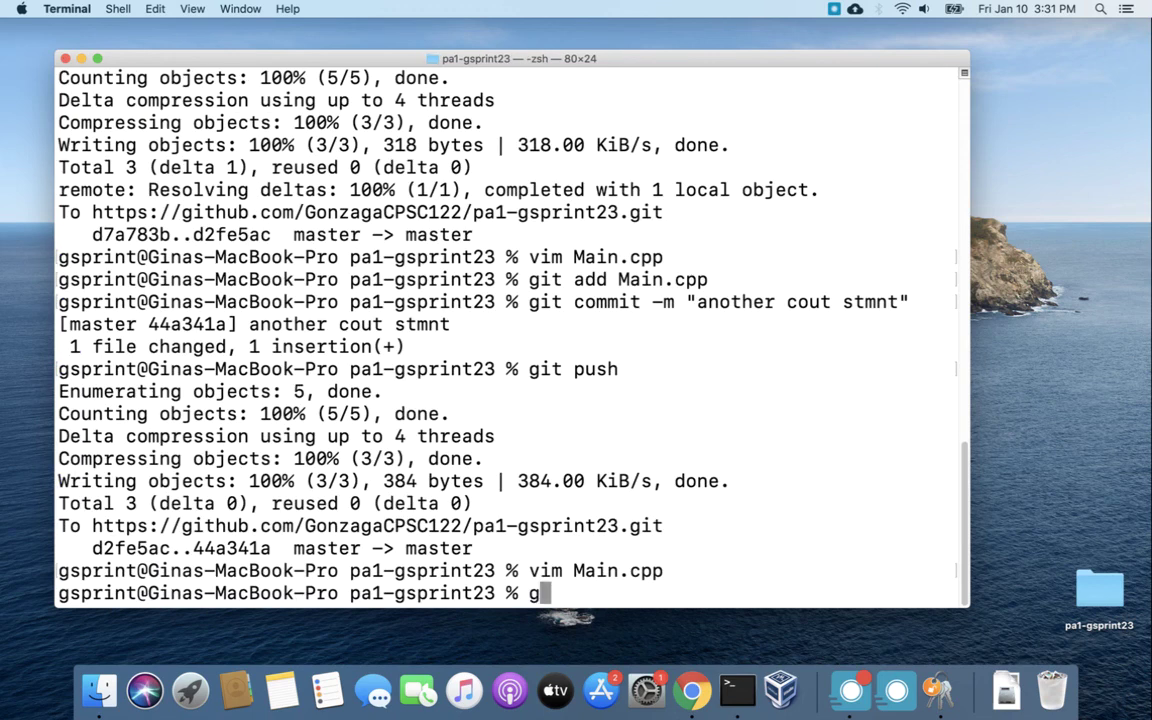
{"action": "type", "text": "it add Main.cpp"}
{"action": "key", "text": "Return"}
{"action": "type", "text": "git "}
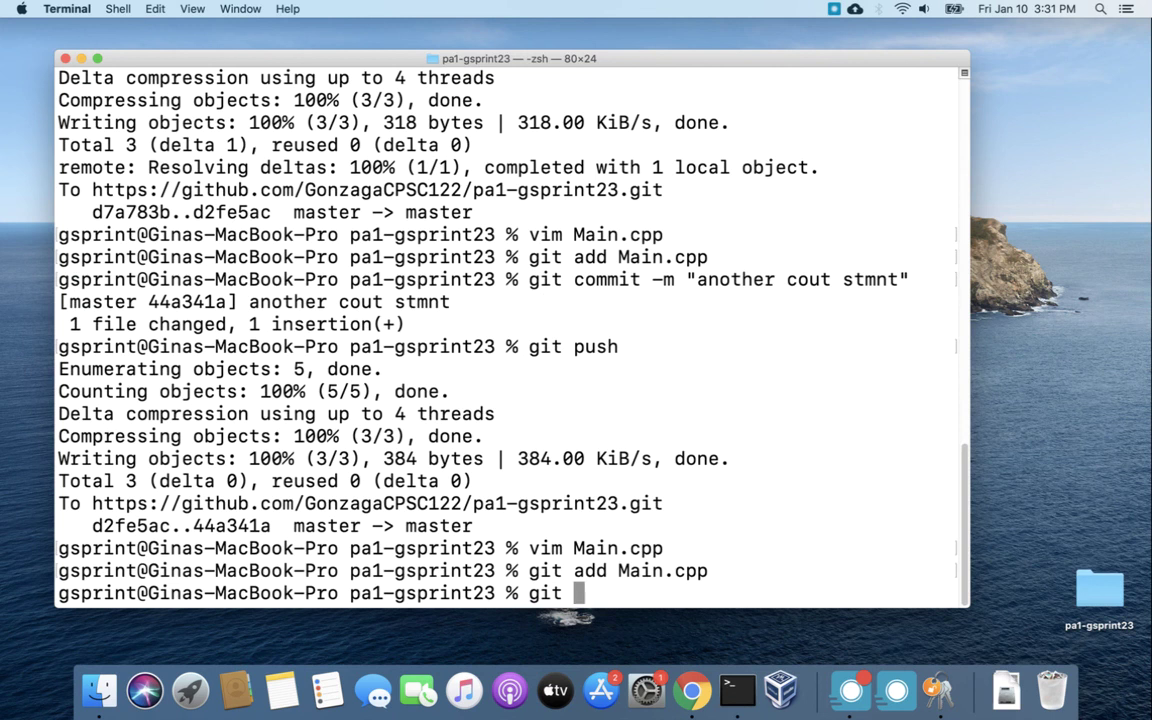
{"action": "type", "text": "commit -m \""}
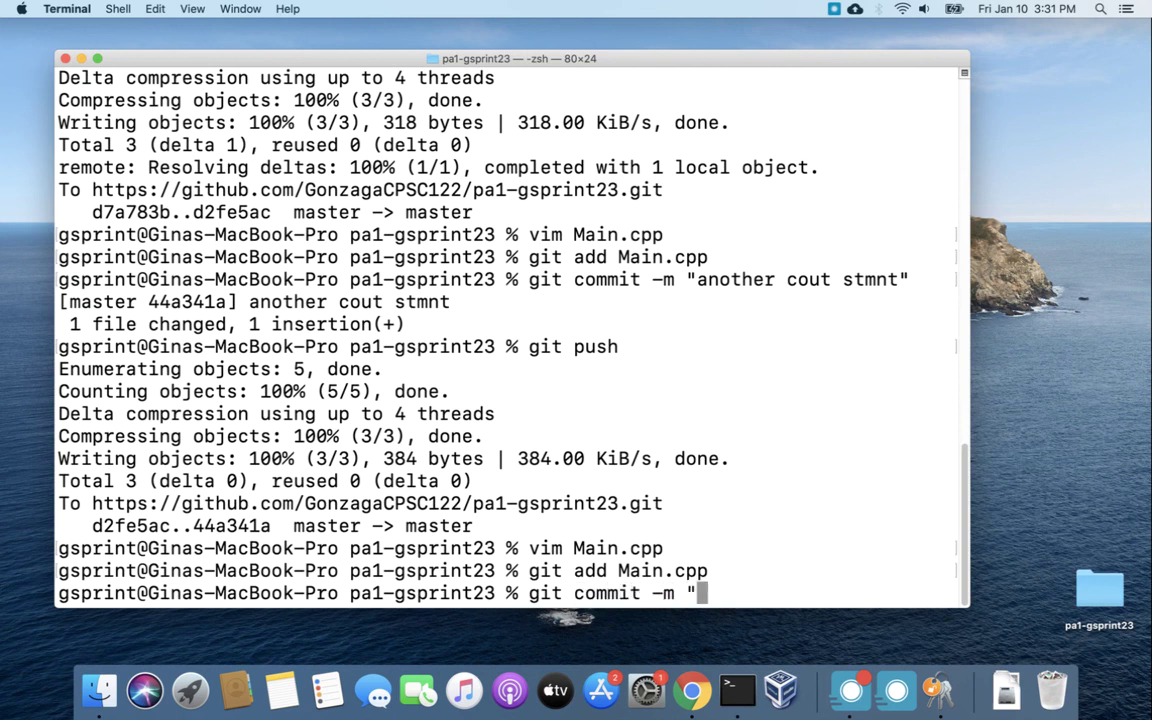
{"action": "type", "text": "delete cout\""}
{"action": "key", "text": "Return"}
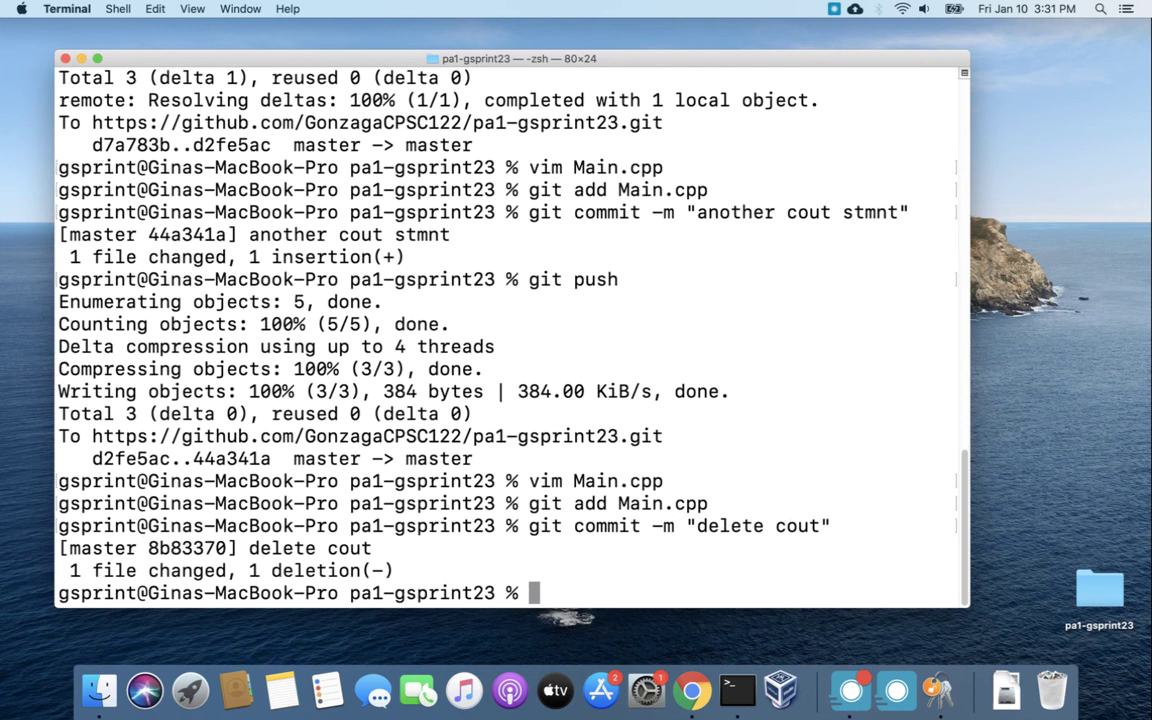
{"action": "type", "text": "git push"}
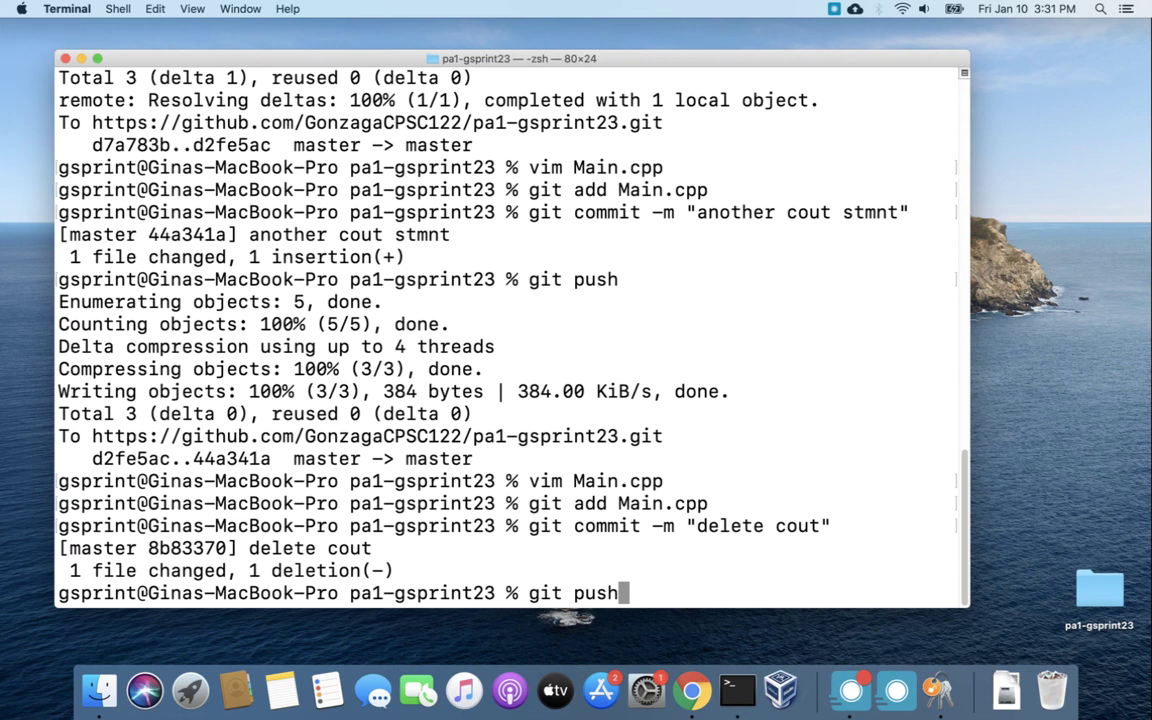
{"action": "key", "text": "Return"}
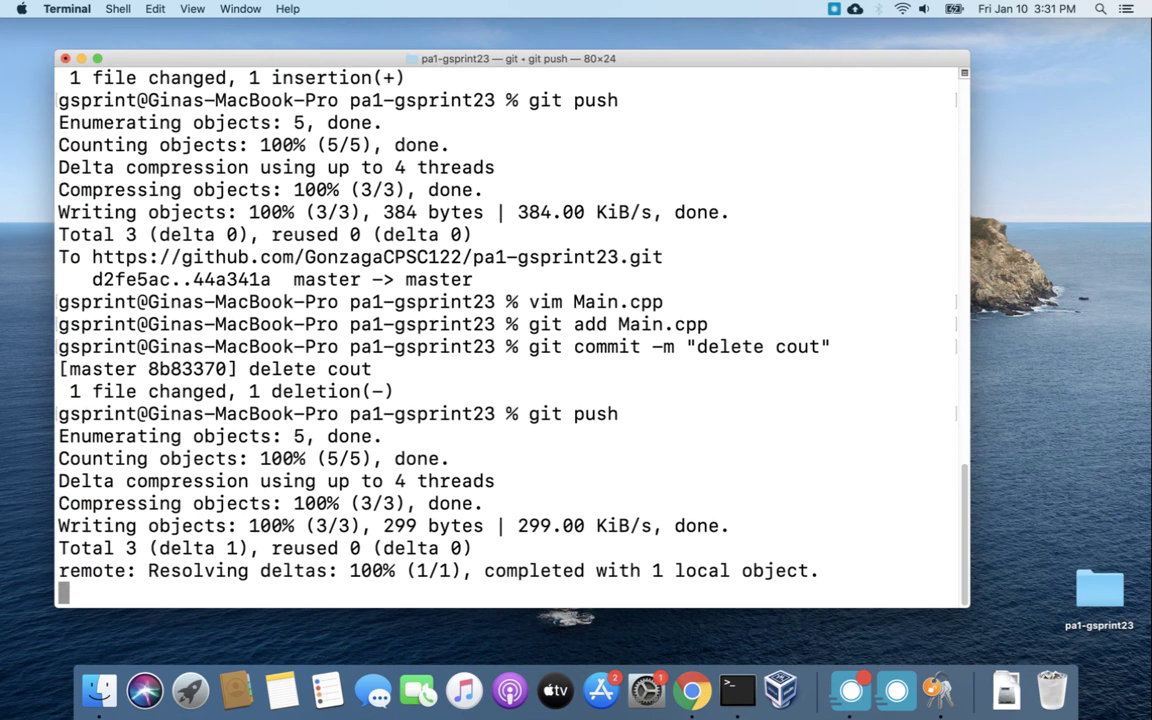